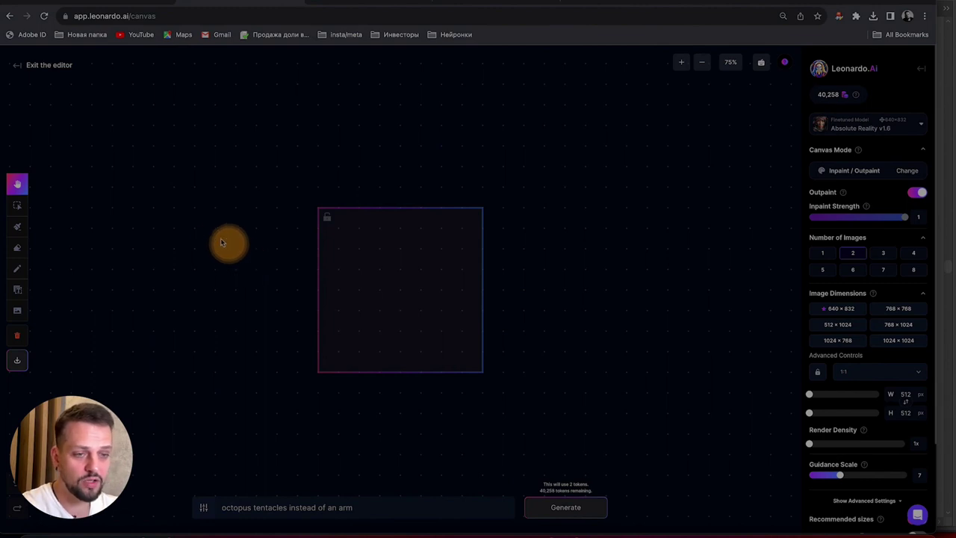
# Upload the orc warrior JPEG from the AI_canvas folder onto the canvas.
pyautogui.click(18, 313)
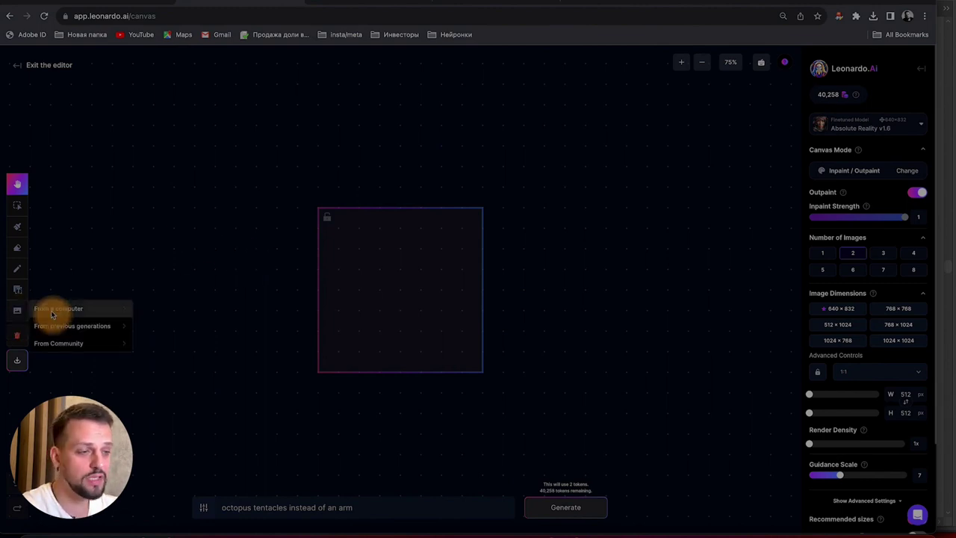
pyautogui.click(52, 312)
pyautogui.click(219, 83)
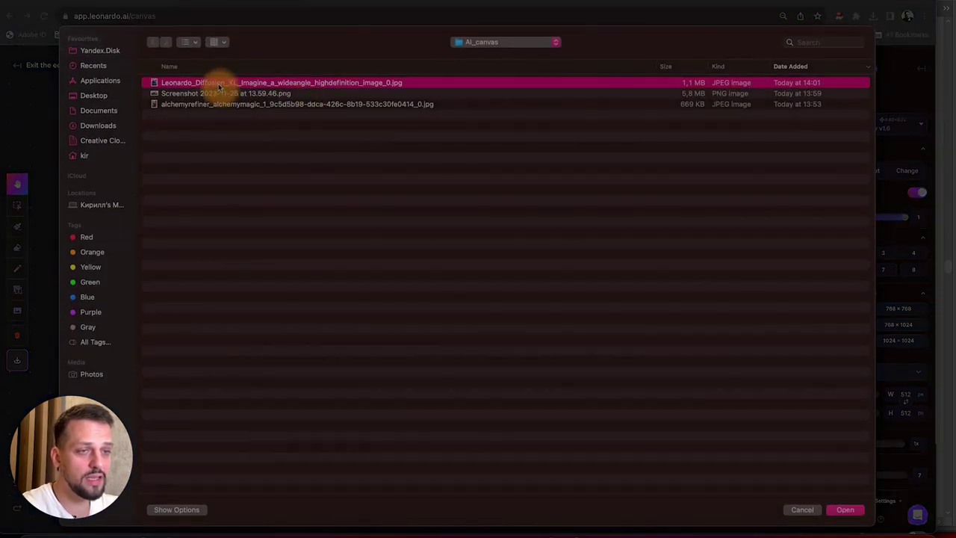
pyautogui.press('space')
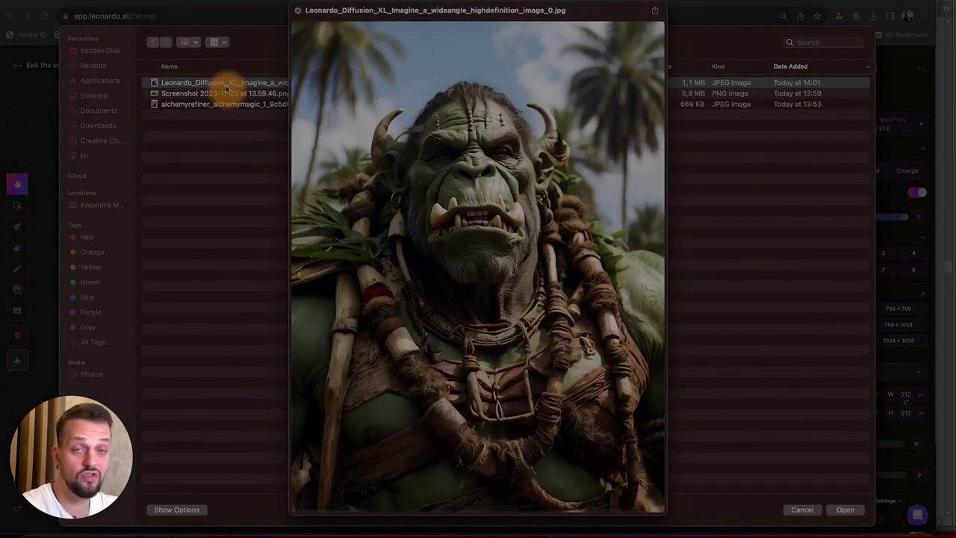
pyautogui.press('space')
pyautogui.doubleClick(226, 86)
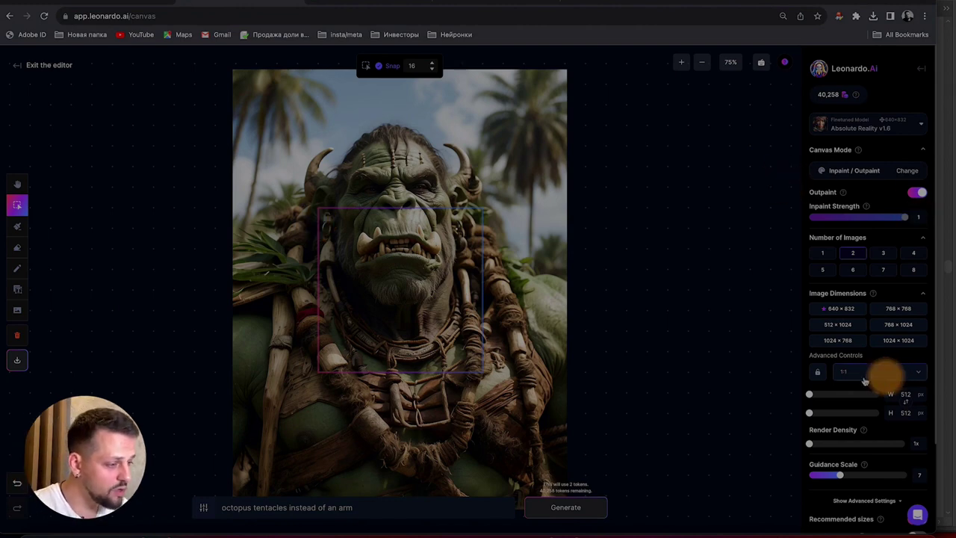
# Widen the generation frame to 1536 and set a 16:9 aspect ratio.
pyautogui.click(880, 395)
pyautogui.click(853, 414)
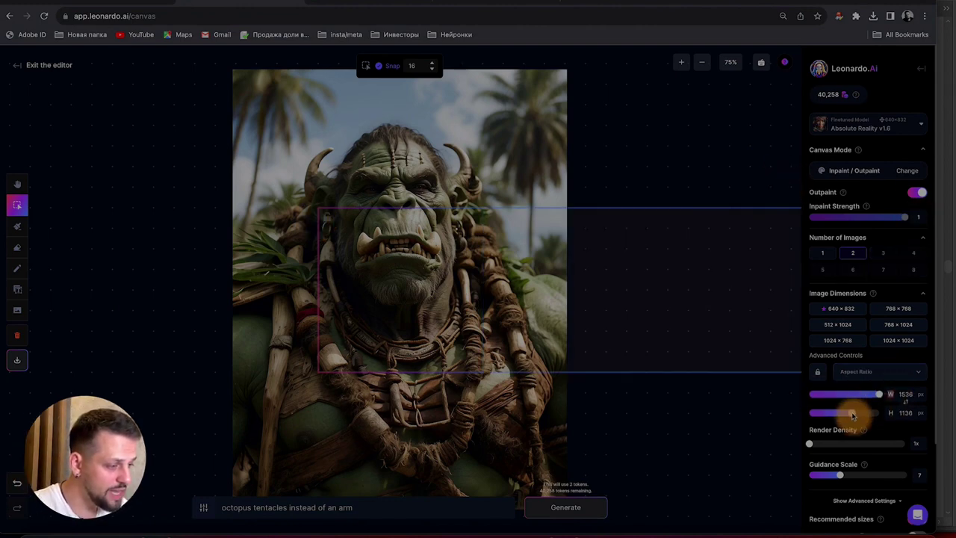
pyautogui.click(884, 372)
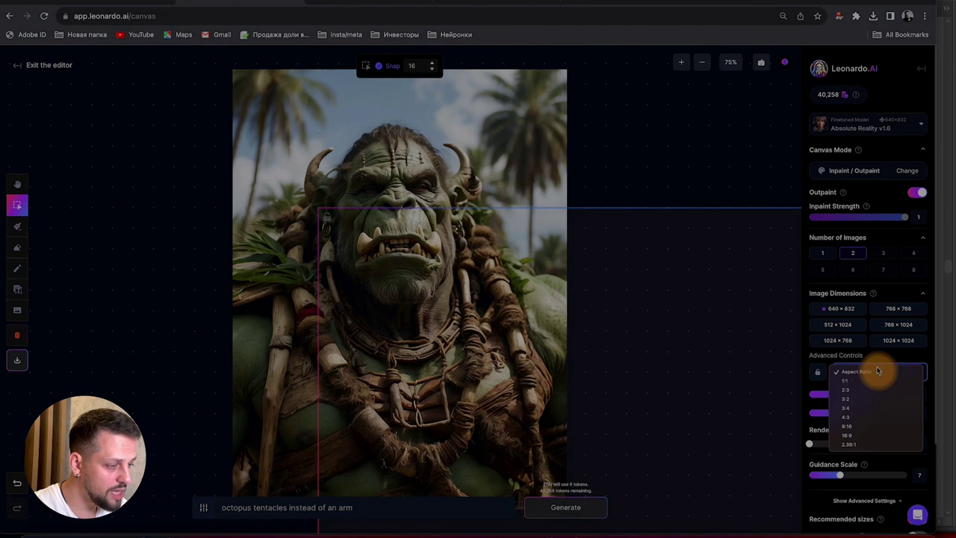
pyautogui.click(853, 435)
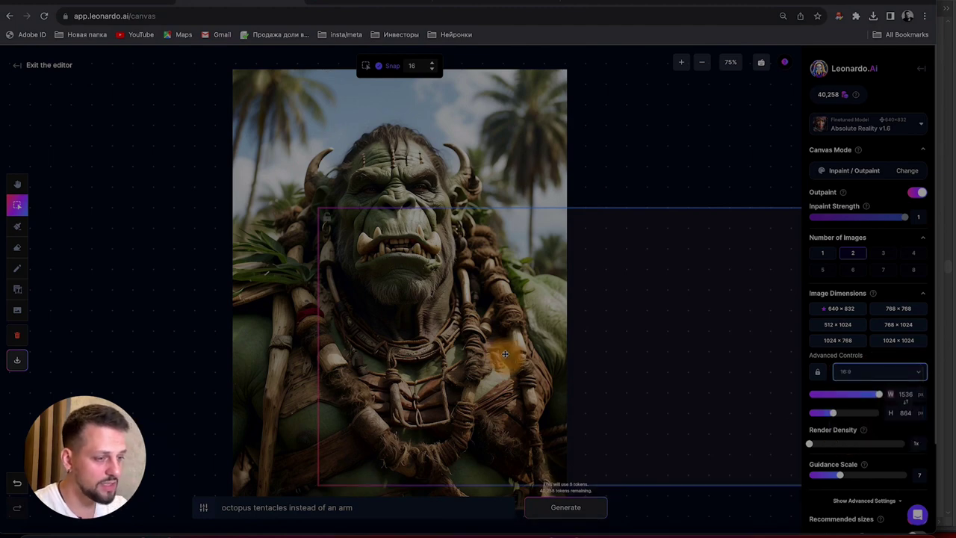
# Zoom out to 25% and shrink the orc image to sit centred inside the frame.
pyautogui.click(702, 62)
pyautogui.click(702, 62)
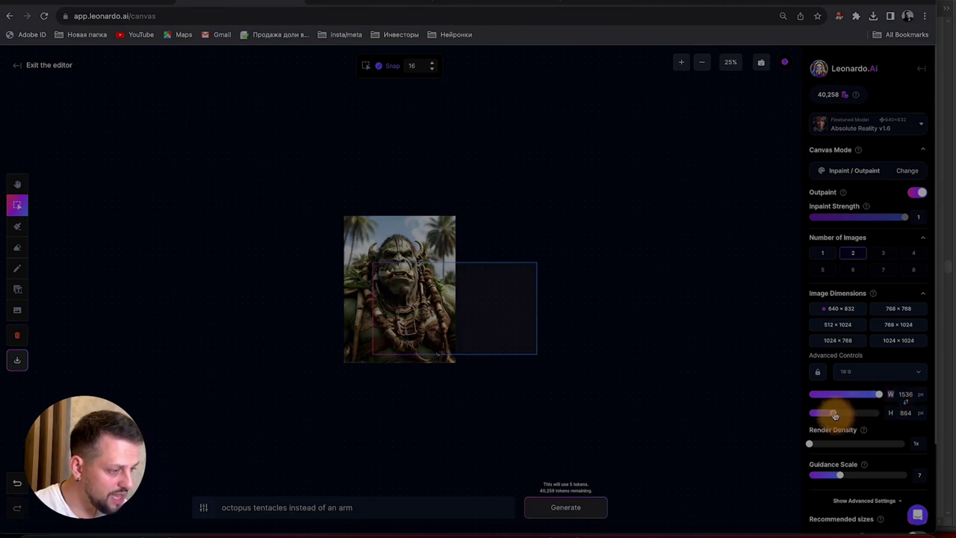
pyautogui.click(422, 237)
pyautogui.moveTo(422, 237); pyautogui.dragTo(478, 273)
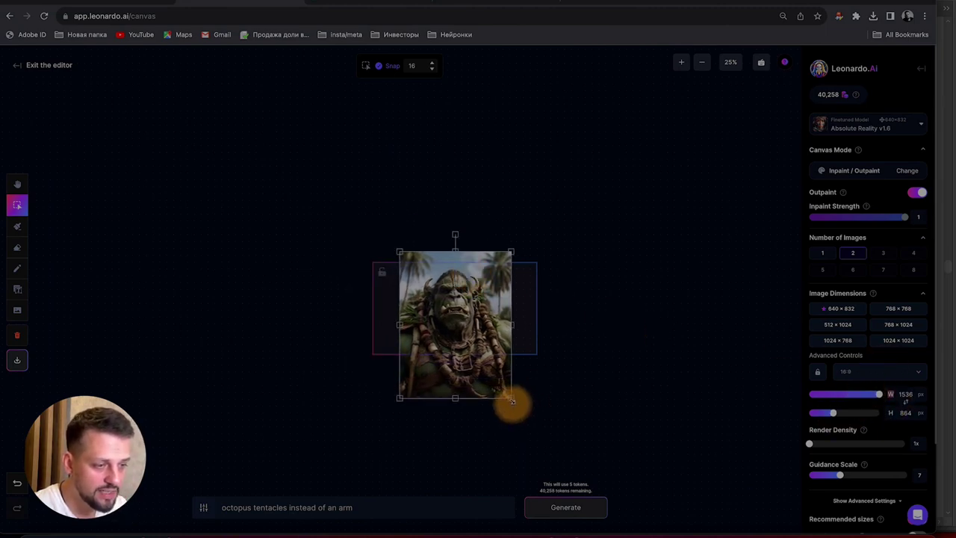
pyautogui.moveTo(512, 401); pyautogui.dragTo(471, 342)
pyautogui.click(480, 340)
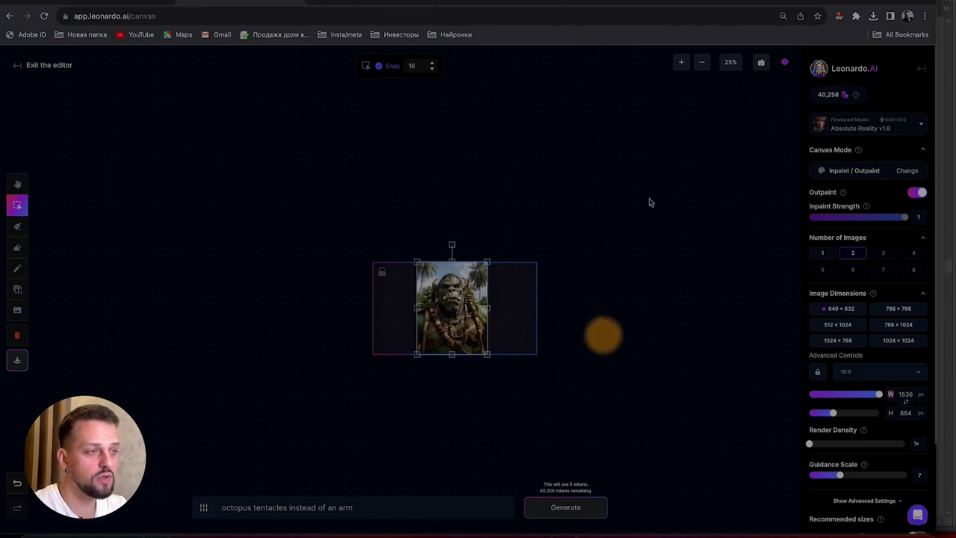
# Zoom back to 75%, clear the octopus tentacles prompt and select the translated background line in DeepL.
pyautogui.click(681, 62)
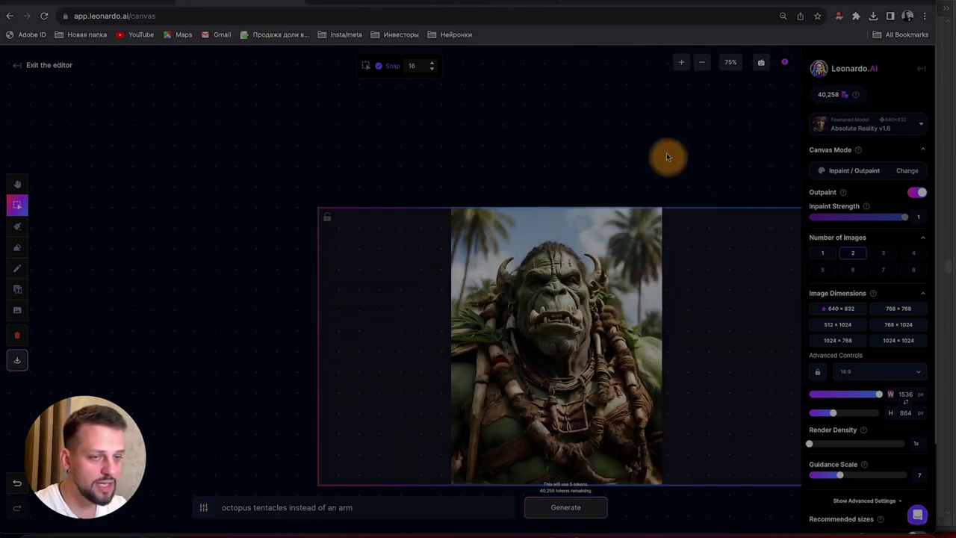
pyautogui.hscroll(5, 316, 145)
pyautogui.scroll(-1, 321, 133)
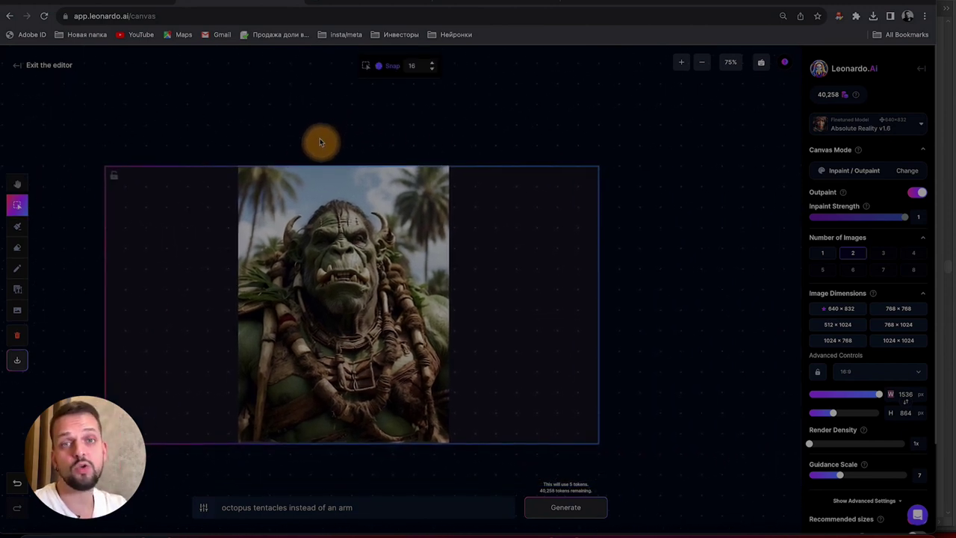
pyautogui.click(377, 511)
pyautogui.hotkey('ctrl', 'a')
pyautogui.press('BackSpace')
pyautogui.click(453, 5)
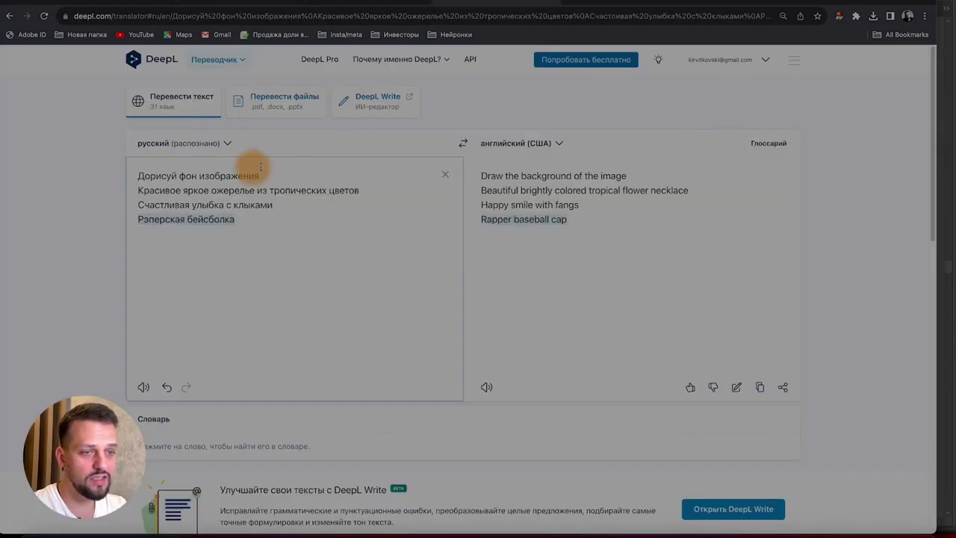
pyautogui.click(640, 176)
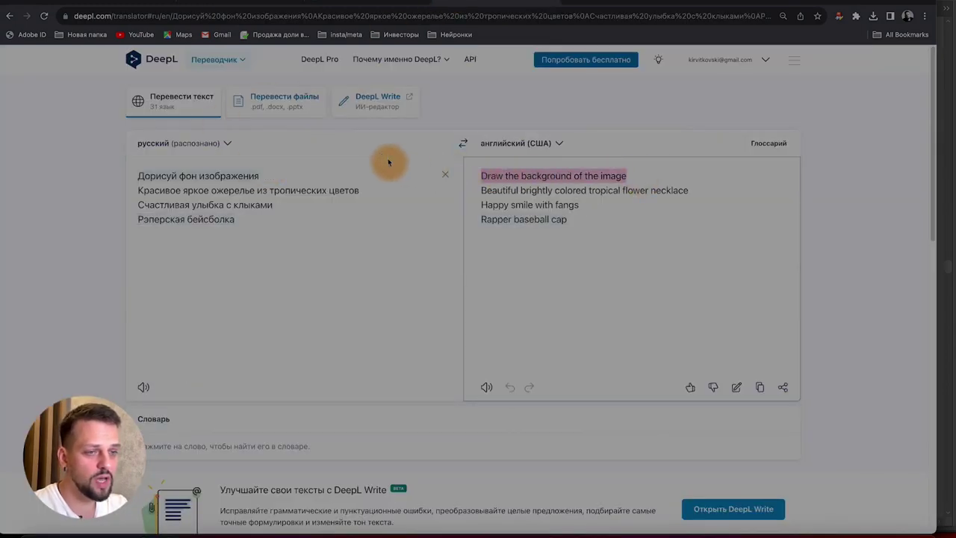
# Paste 'Draw the background of the image' as the prompt and generate with Absolute Reality v1.6.
pyautogui.click(232, 6)
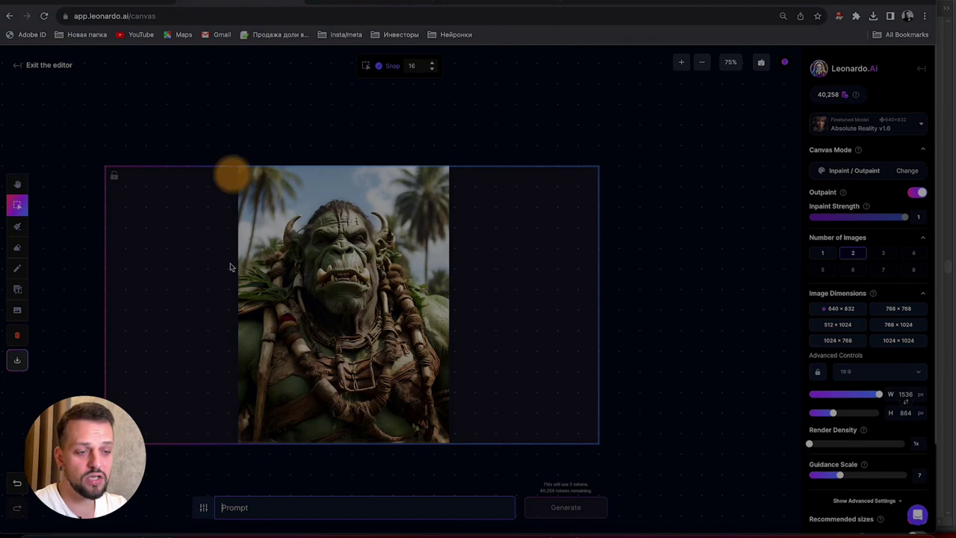
pyautogui.click(249, 501)
pyautogui.write('Draw the background of the image')
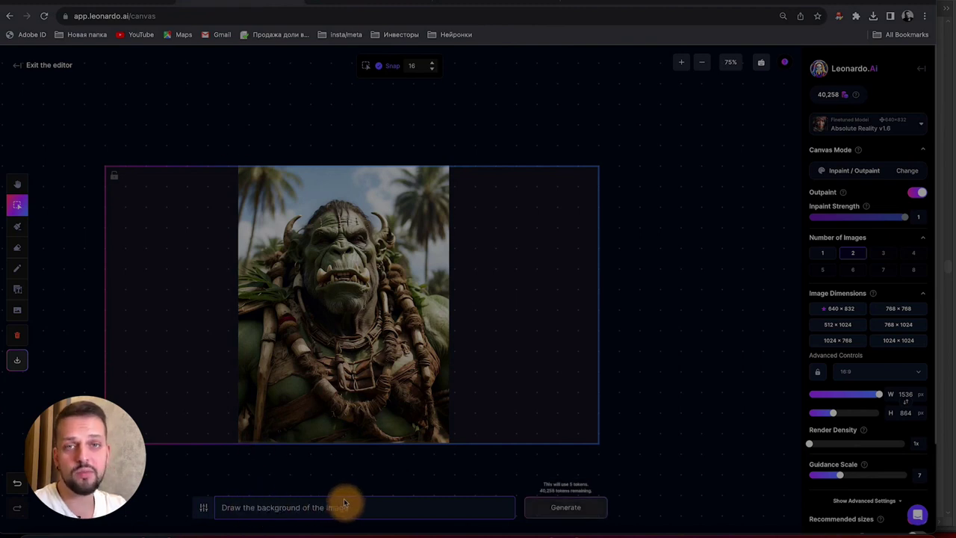
pyautogui.click(882, 131)
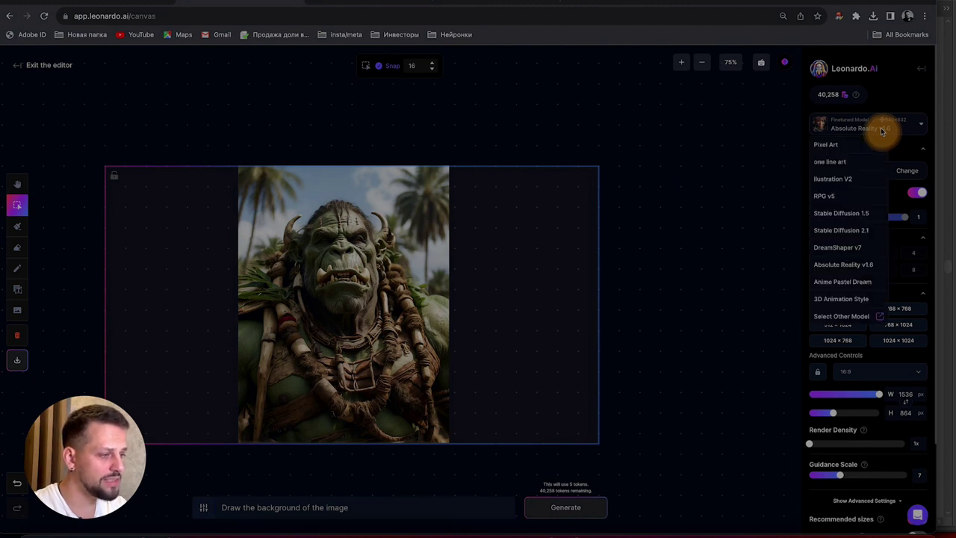
pyautogui.click(911, 130)
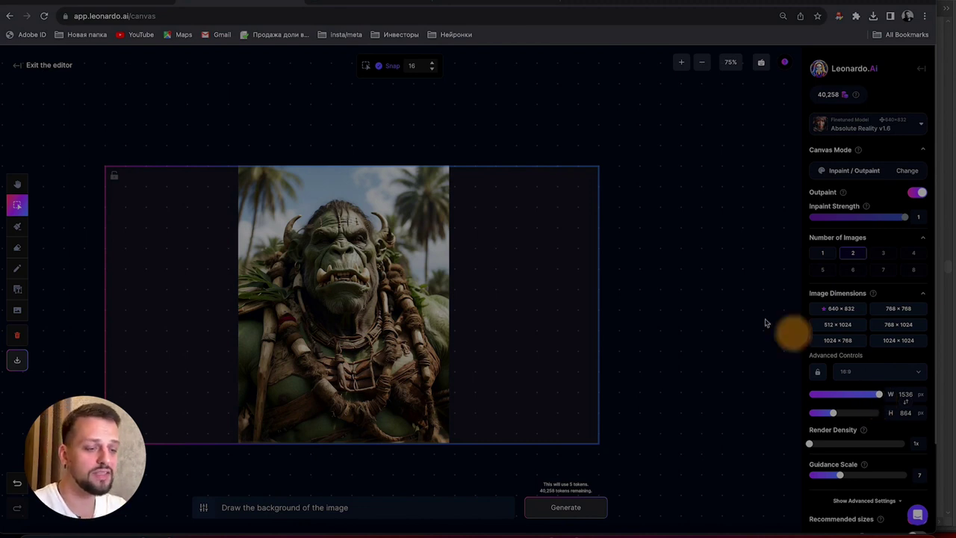
pyautogui.click(566, 505)
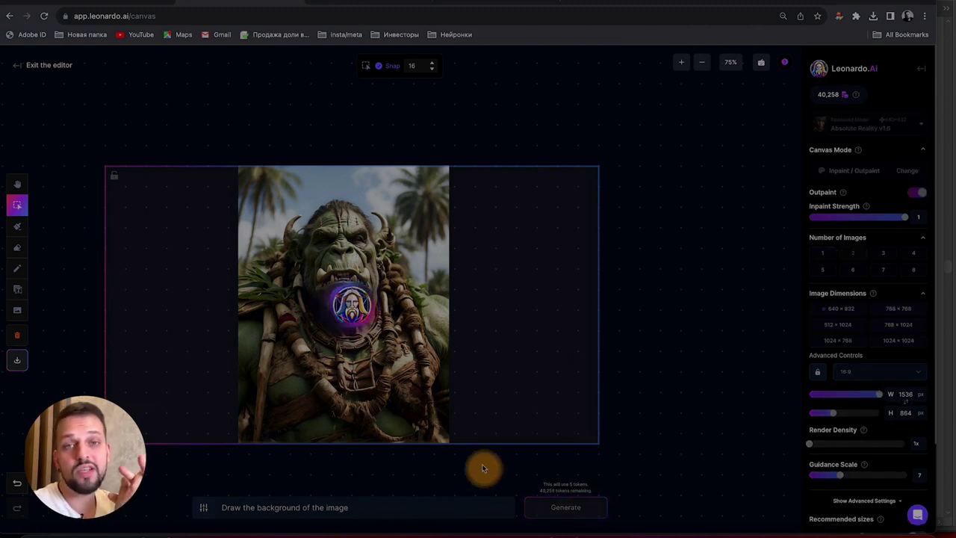
# Compare outpaint variants 1/2 and 2/2, then accept variant 2.
pyautogui.press('h')
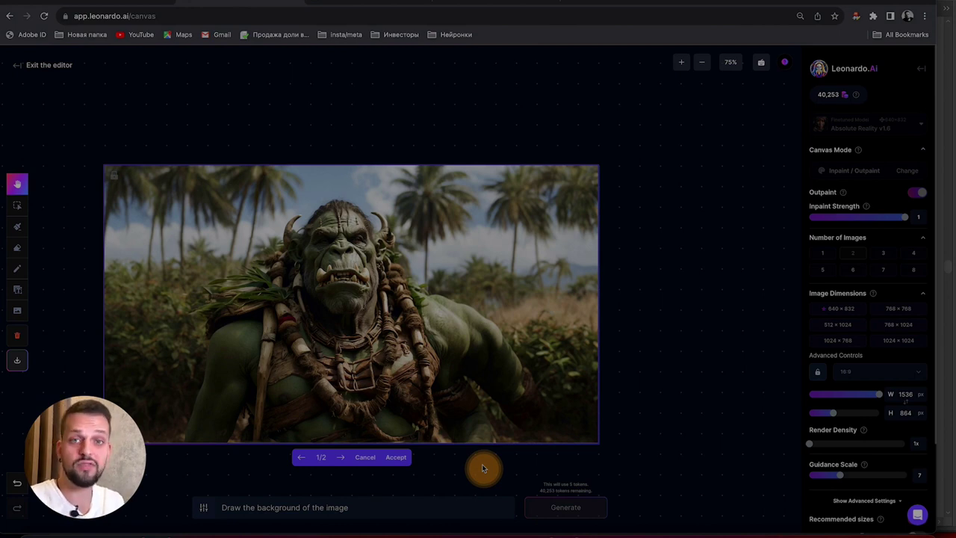
pyautogui.click(340, 458)
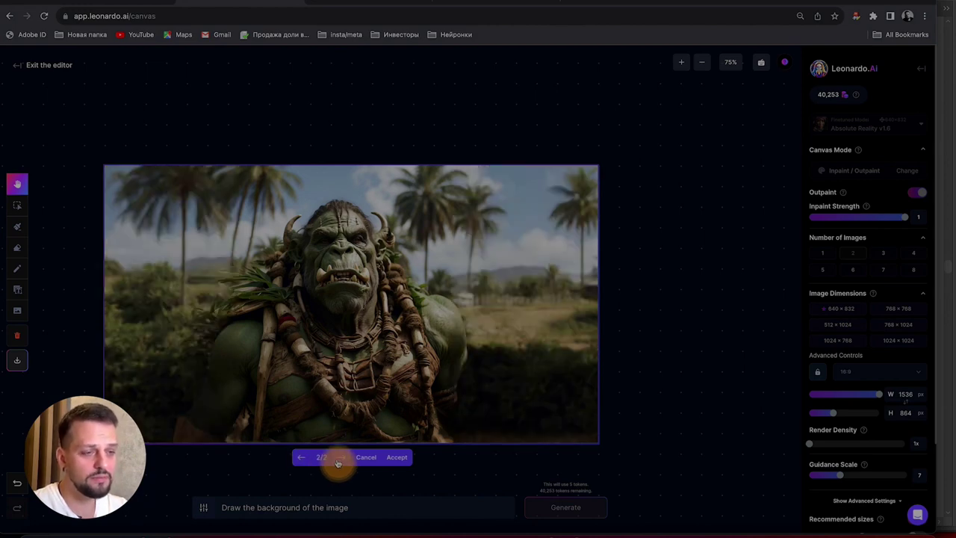
pyautogui.click(302, 457)
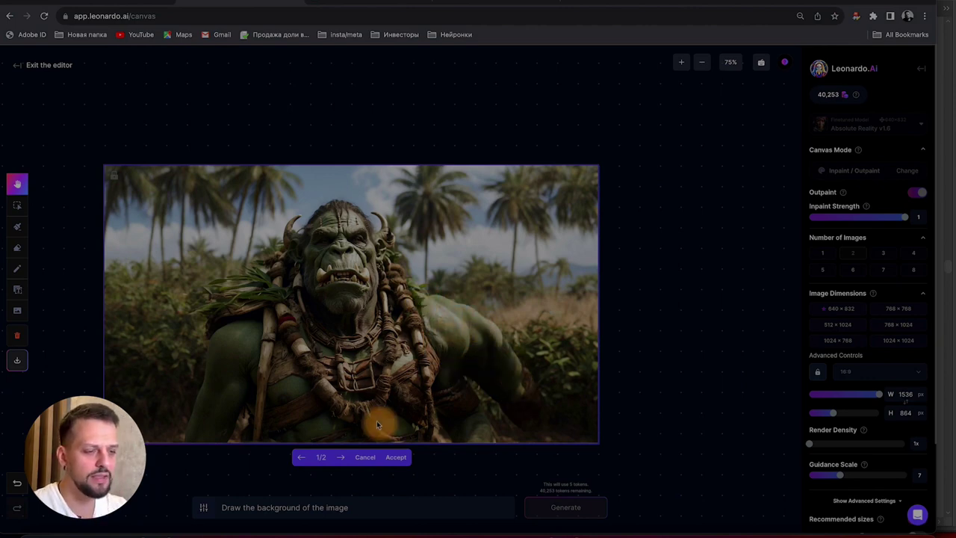
pyautogui.click(342, 457)
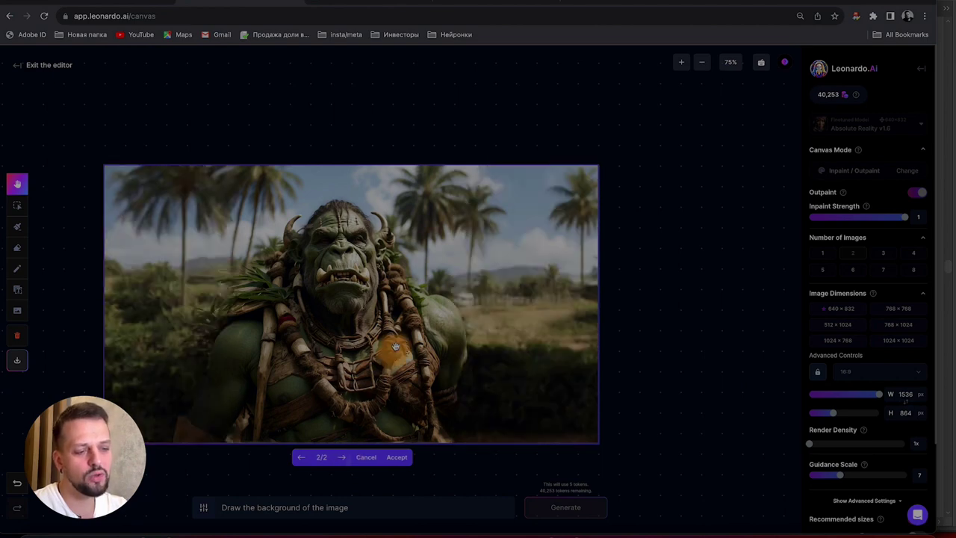
pyautogui.click(396, 458)
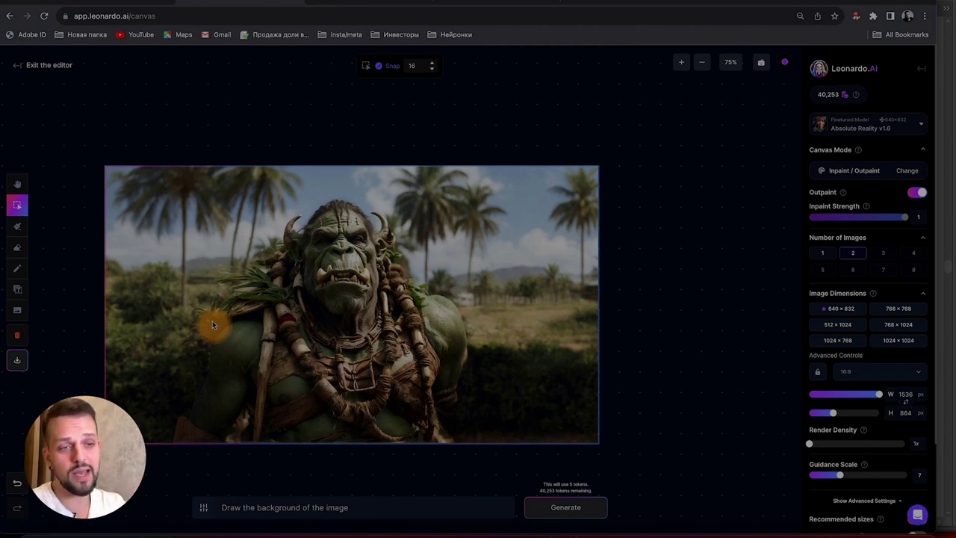
# Paint an inpaint mask with brush size 111 over the orc's chest and necklace.
pyautogui.click(17, 231)
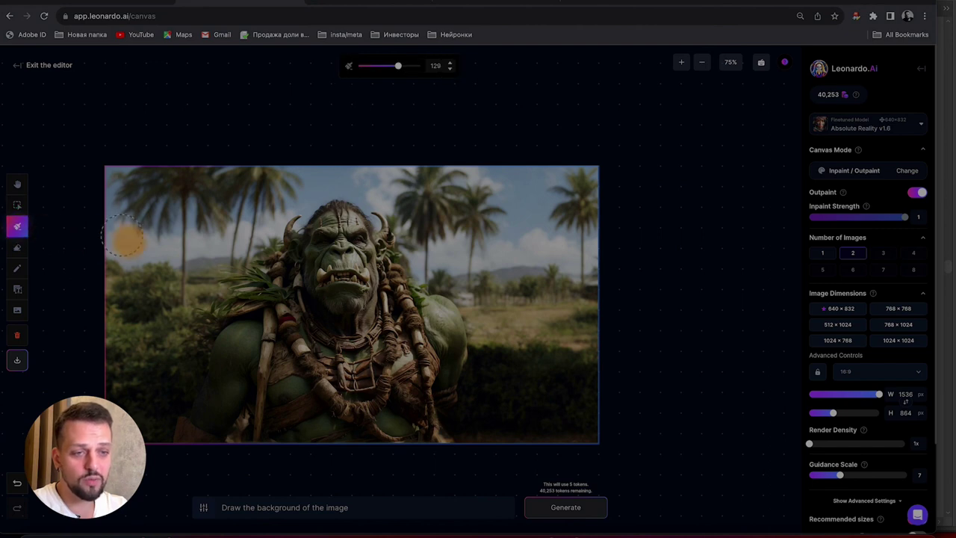
pyautogui.moveTo(397, 66)
pyautogui.mouseDown()
pyautogui.moveTo(406, 64)
pyautogui.moveTo(384, 64)
pyautogui.moveTo(392, 67)
pyautogui.mouseUp()
pyautogui.click(307, 286)
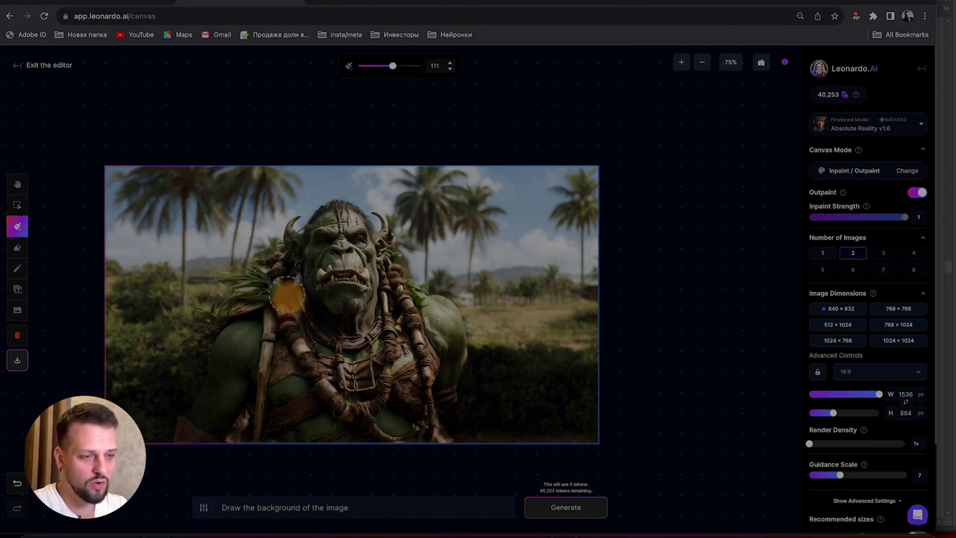
pyautogui.moveTo(276, 284)
pyautogui.mouseDown()
pyautogui.moveTo(304, 362)
pyautogui.moveTo(328, 396)
pyautogui.moveTo(352, 408)
pyautogui.moveTo(381, 379)
pyautogui.moveTo(393, 315)
pyautogui.moveTo(404, 308)
pyautogui.moveTo(416, 380)
pyautogui.moveTo(398, 419)
pyautogui.moveTo(378, 422)
pyautogui.moveTo(310, 334)
pyautogui.moveTo(370, 342)
pyautogui.moveTo(385, 328)
pyautogui.moveTo(351, 357)
pyautogui.moveTo(292, 323)
pyautogui.moveTo(339, 347)
pyautogui.mouseUp()
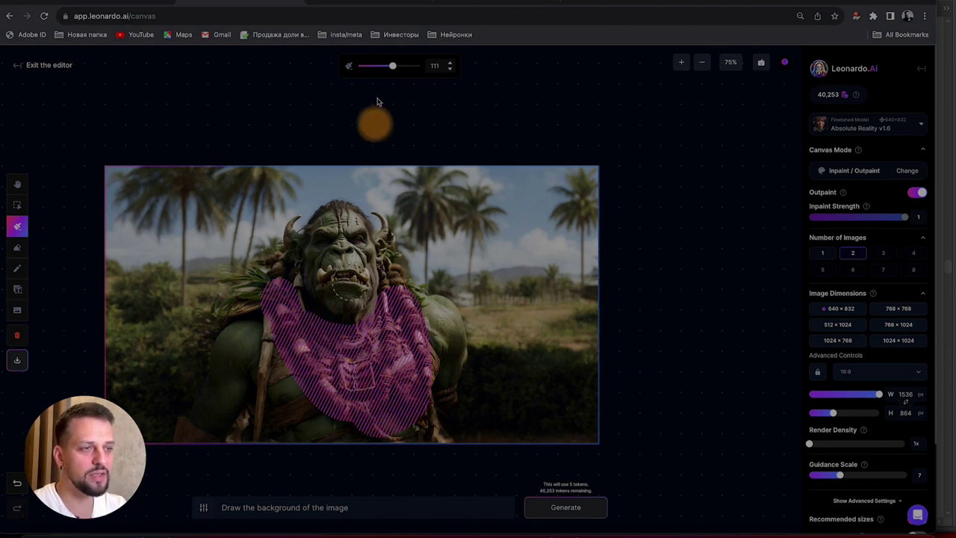
# Select the translated 'Beautiful brightly colored tropical flower necklace' line in DeepL.
pyautogui.click(468, 2)
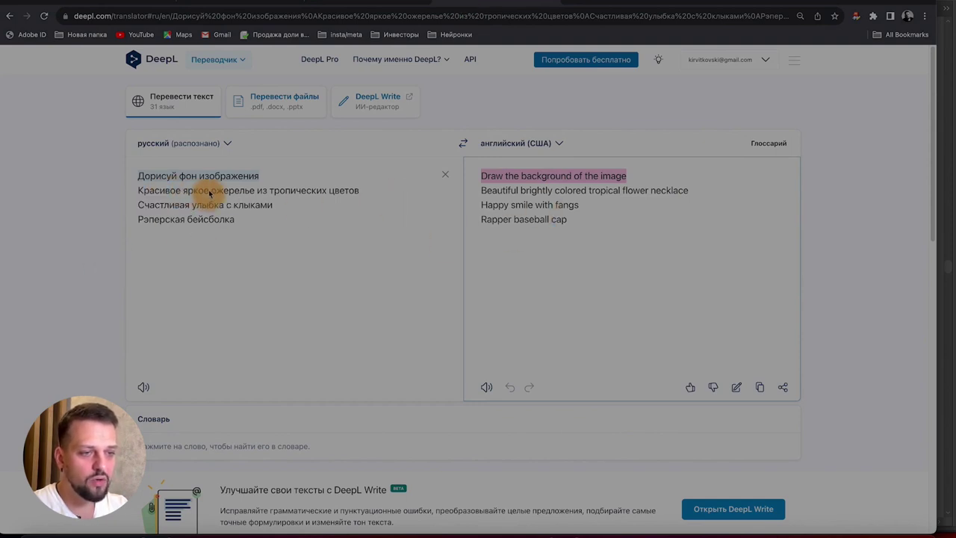
pyautogui.click(493, 191)
pyautogui.click(238, 2)
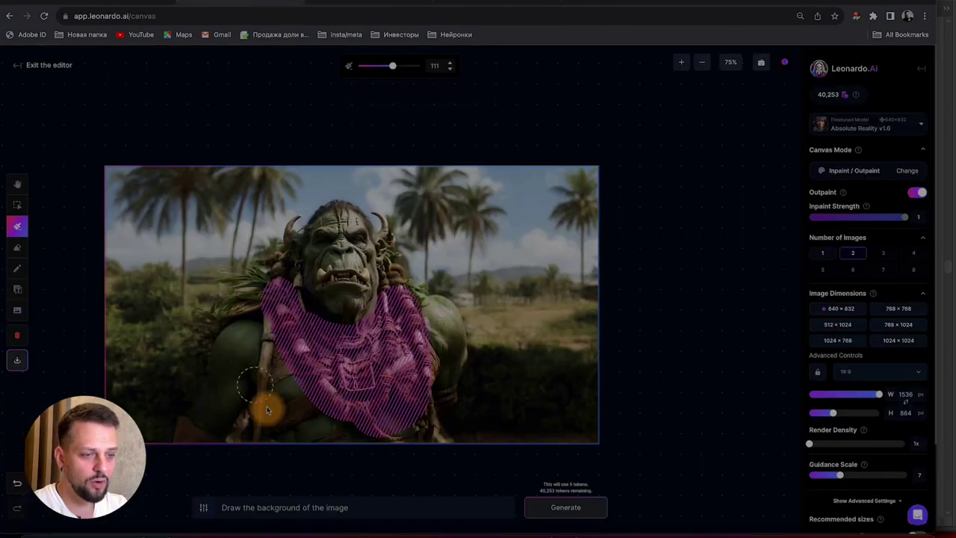
# Paste the flower necklace prompt, set two images per run and narrow the frame to 680.
pyautogui.tripleClick(288, 508)
pyautogui.write('Beautiful brightly colored tropical flower necklace')
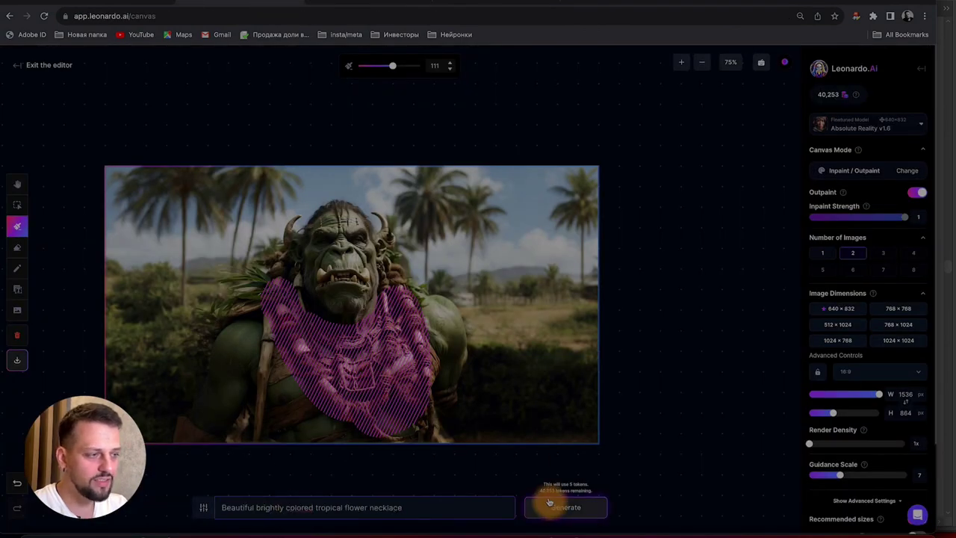
pyautogui.click(854, 253)
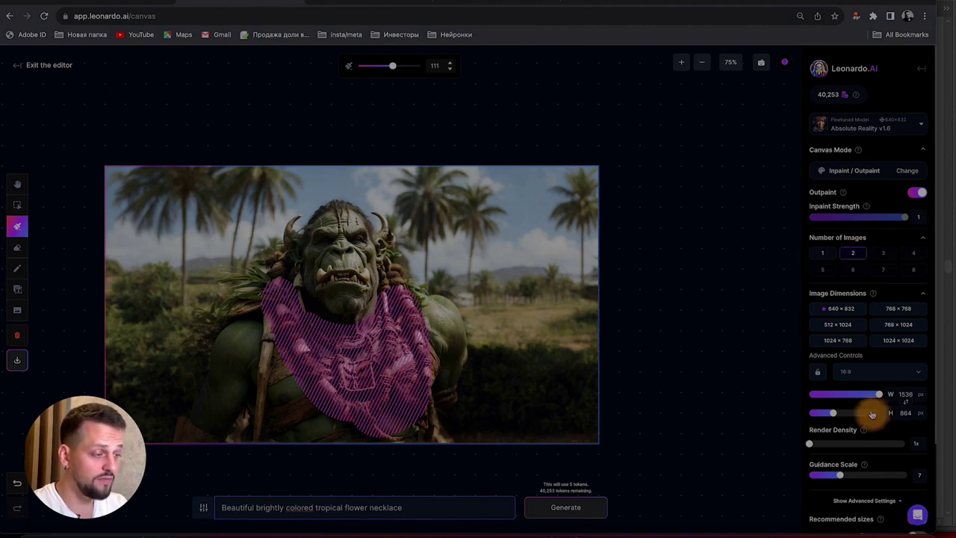
pyautogui.moveTo(878, 396); pyautogui.dragTo(821, 399)
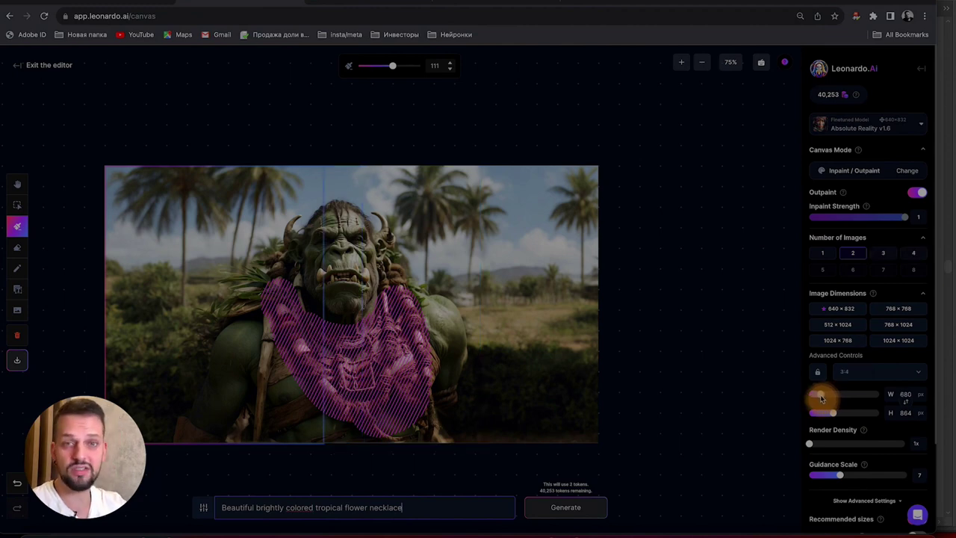
# Move the generation frame over the orc's chest and set four images per run.
pyautogui.click(17, 205)
pyautogui.moveTo(144, 168); pyautogui.dragTo(274, 170)
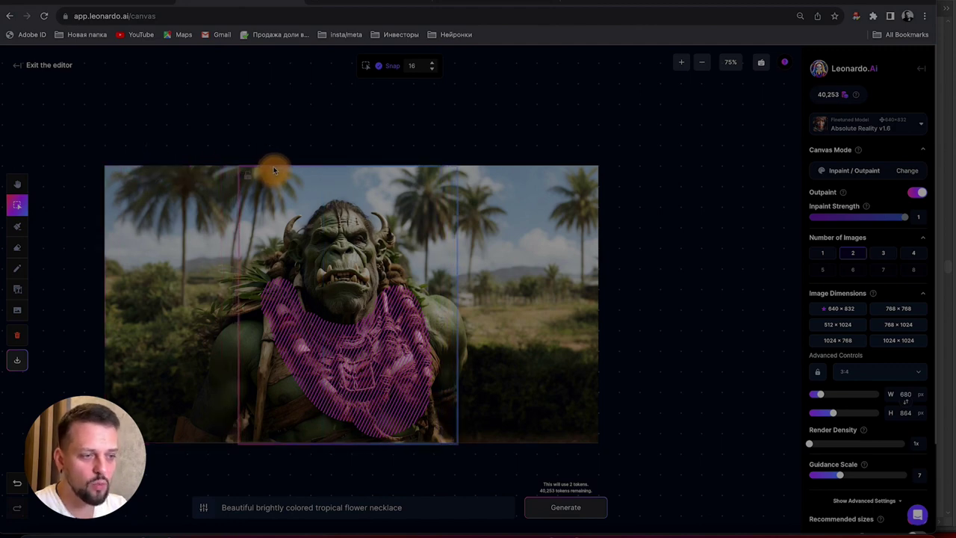
pyautogui.click(273, 171)
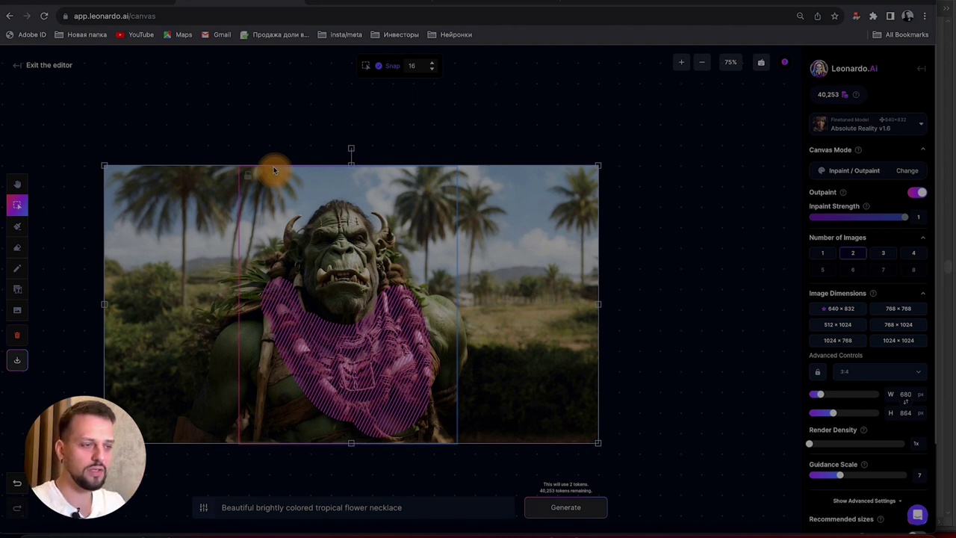
pyautogui.click(913, 252)
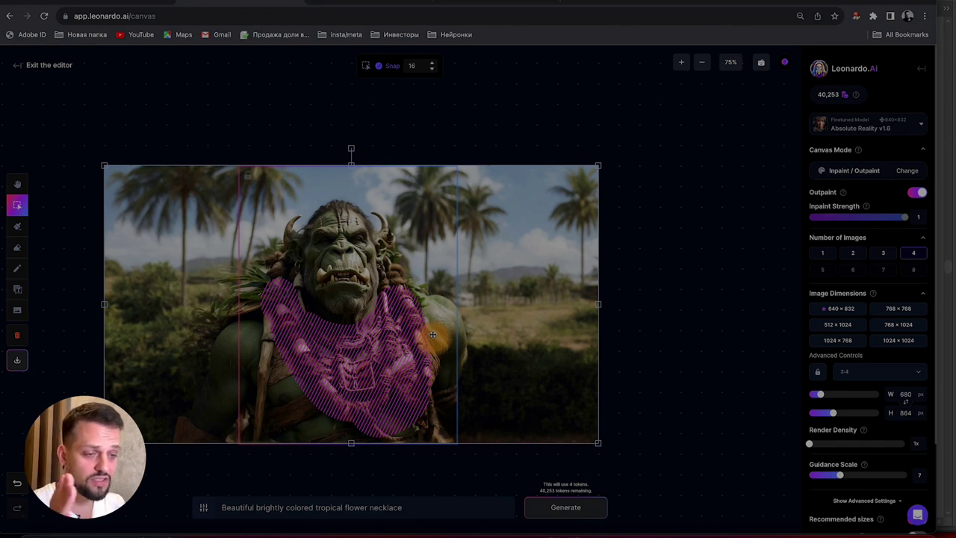
# Generate the flower necklace, browse to variation 4/4 and accept it.
pyautogui.click(549, 511)
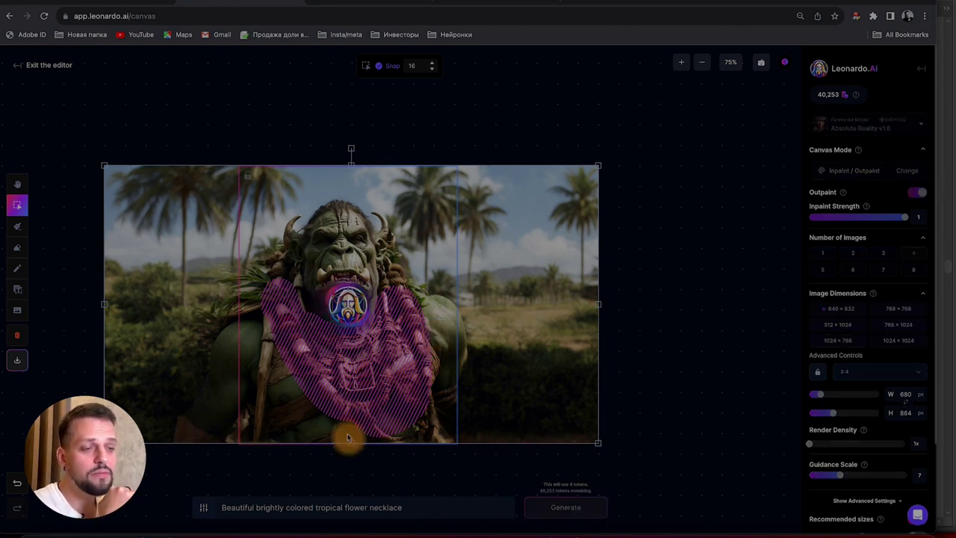
pyautogui.press('h')
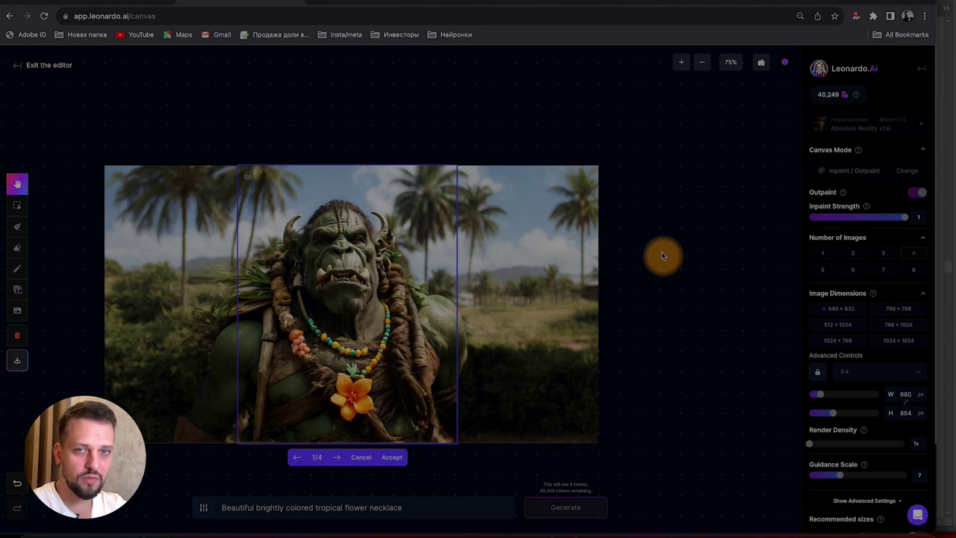
pyautogui.click(336, 457)
pyautogui.click(335, 458)
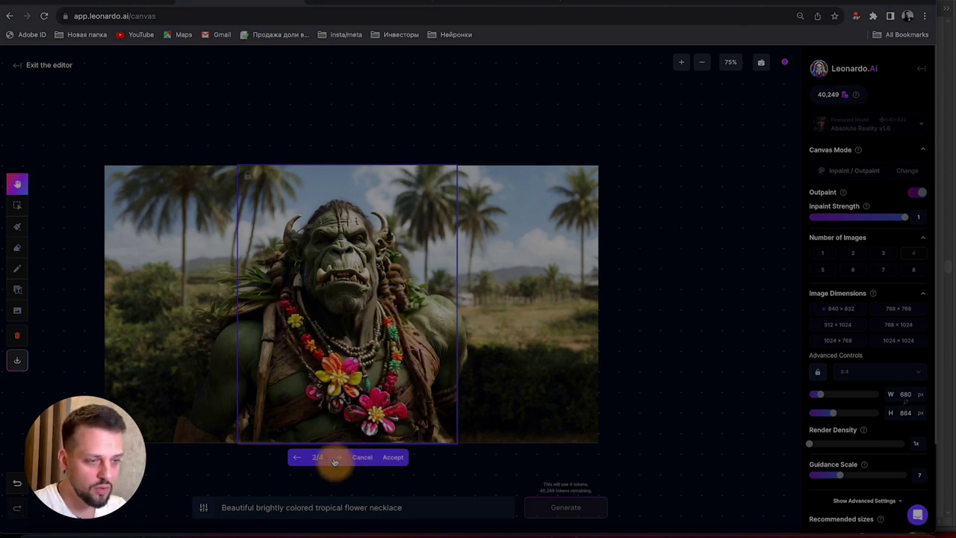
pyautogui.click(335, 460)
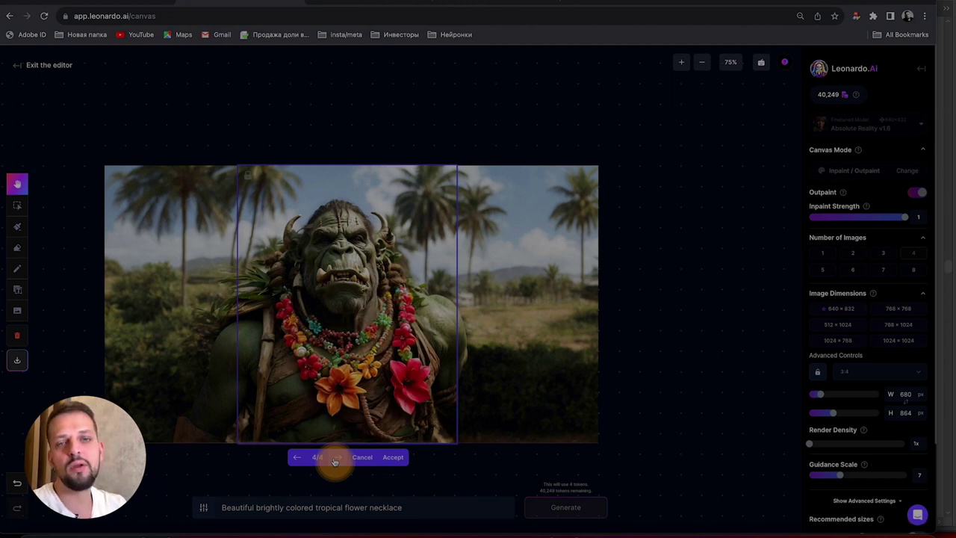
pyautogui.click(392, 457)
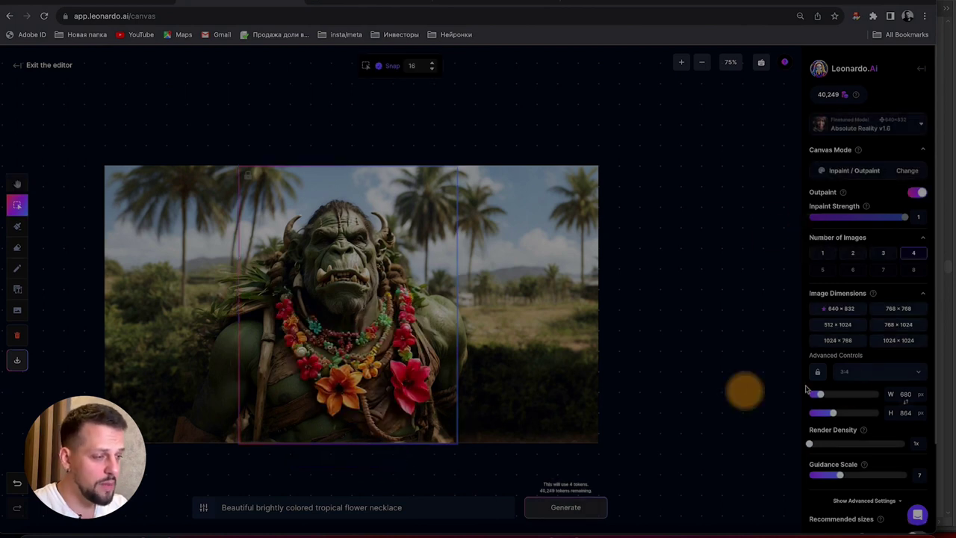
# Shorten the frame to 544 high over the orc's head and select 'Happy smile' in DeepL.
pyautogui.moveTo(835, 413); pyautogui.dragTo(813, 414)
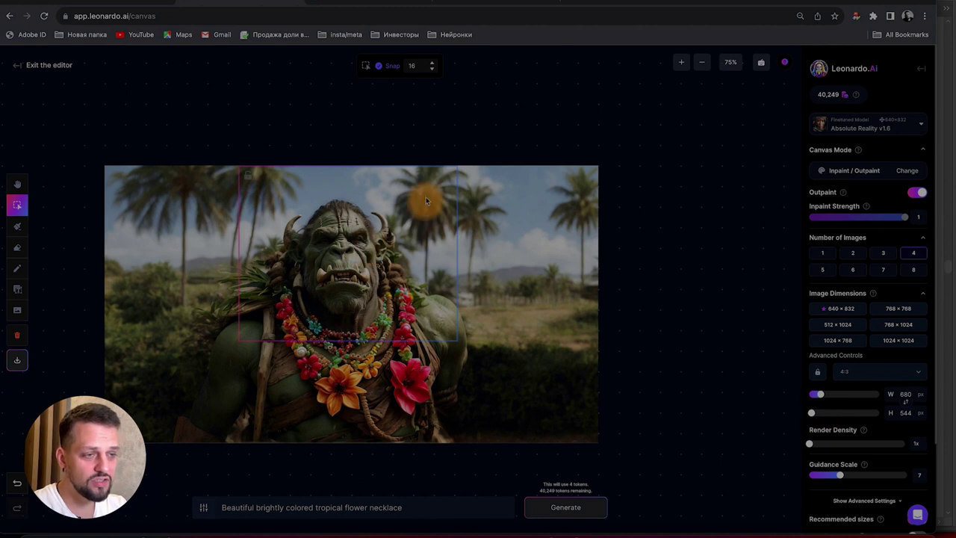
pyautogui.moveTo(457, 202); pyautogui.dragTo(451, 219)
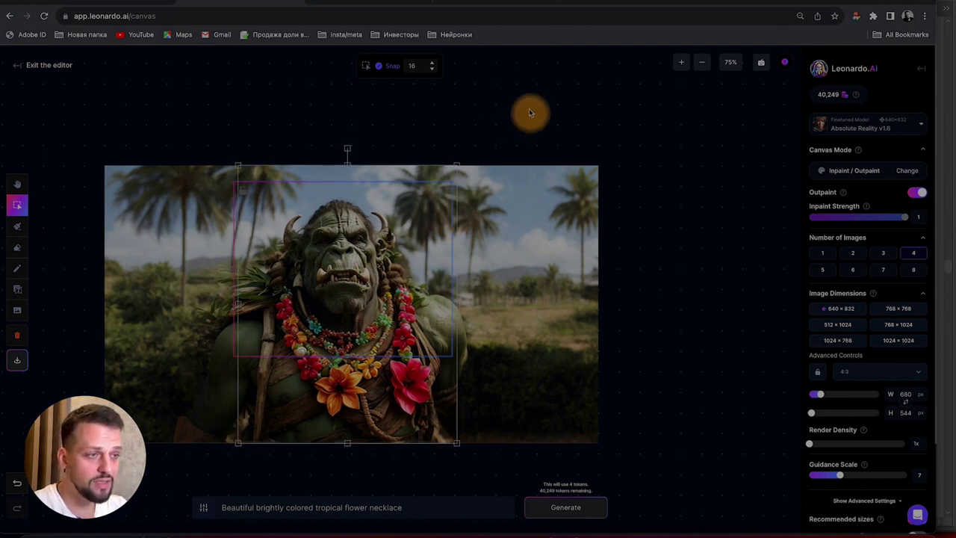
pyautogui.click(467, 6)
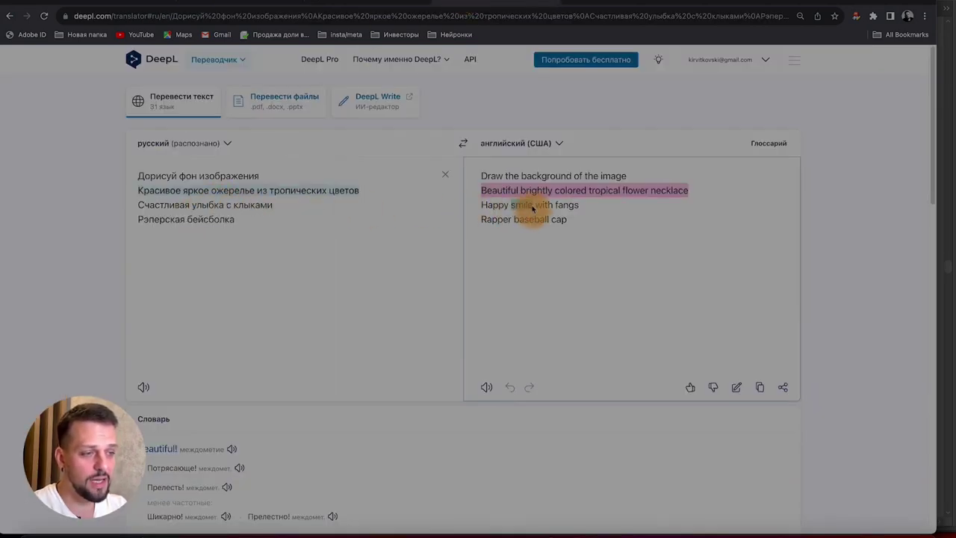
pyautogui.doubleClick(479, 209)
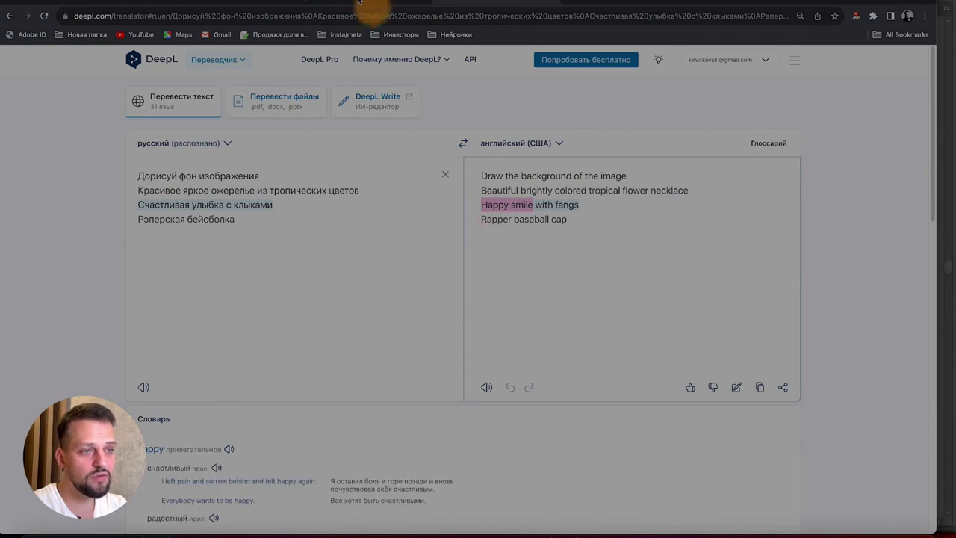
# Replace the prompt with 'Happy smile', generate six head variations and close the results.
pyautogui.click(239, 2)
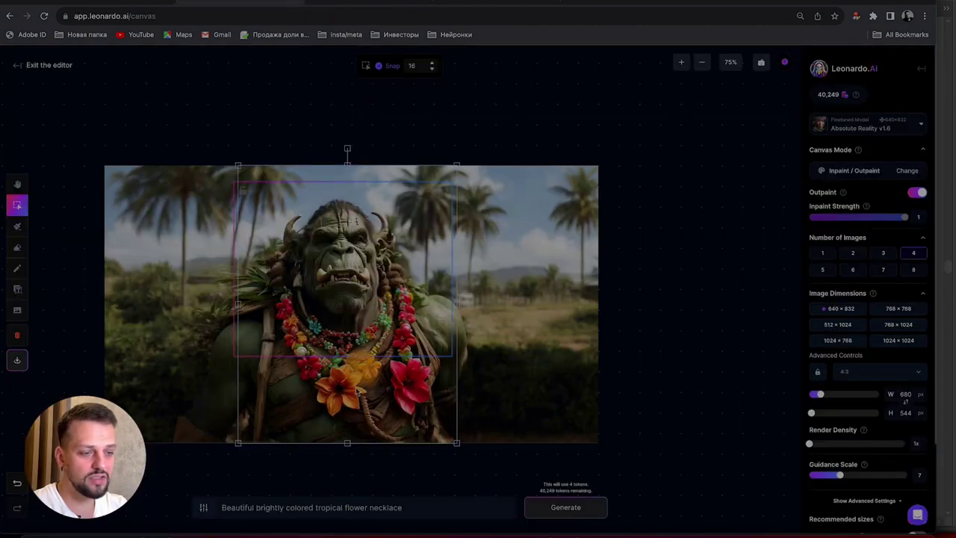
pyautogui.tripleClick(316, 512)
pyautogui.write('Happy smile')
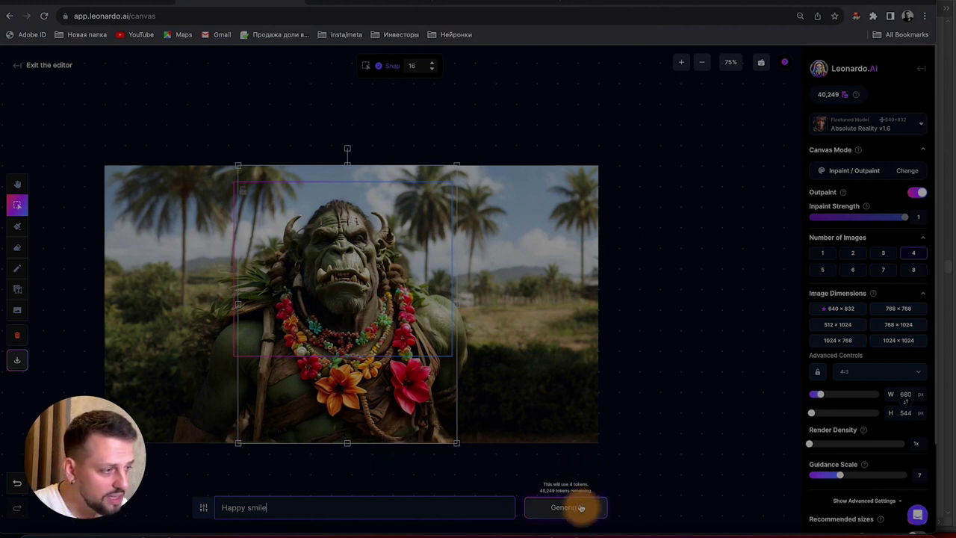
pyautogui.click(853, 270)
pyautogui.click(562, 508)
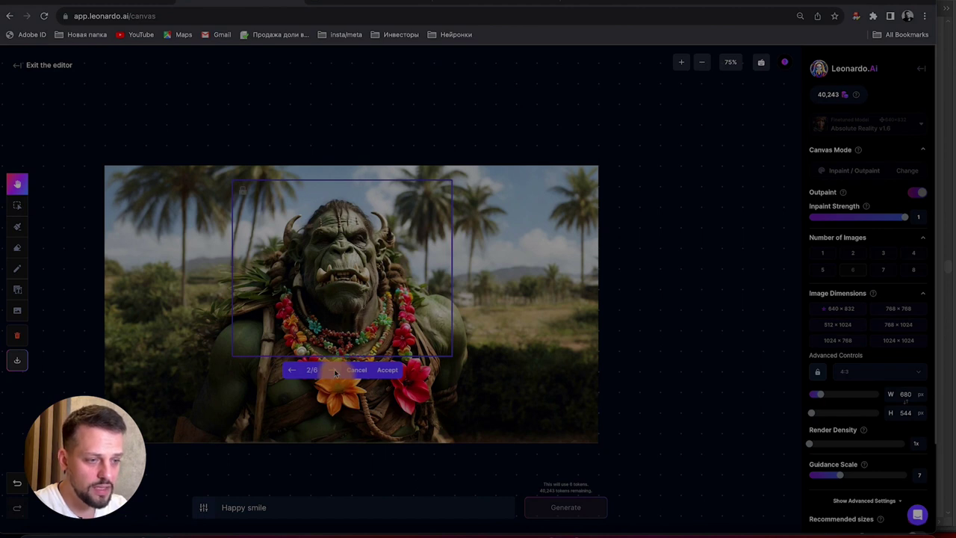
pyautogui.click(357, 371)
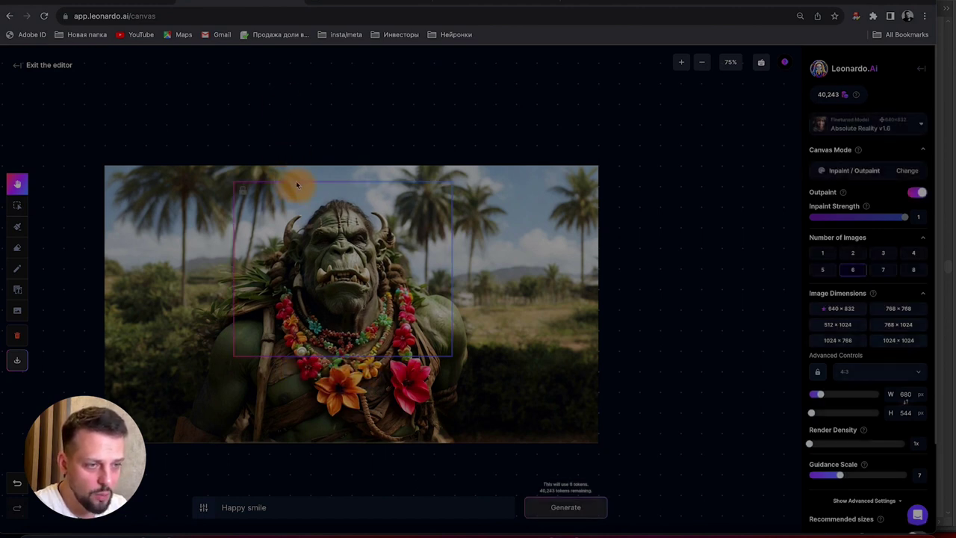
# With the Select tool, raise the generation frame height to 696 over the orc's head and chest.
pyautogui.moveTo(296, 181)
pyautogui.mouseDown()
pyautogui.moveTo(299, 192)
pyautogui.moveTo(299, 177)
pyautogui.mouseUp()
pyautogui.click(17, 204)
pyautogui.click(237, 180)
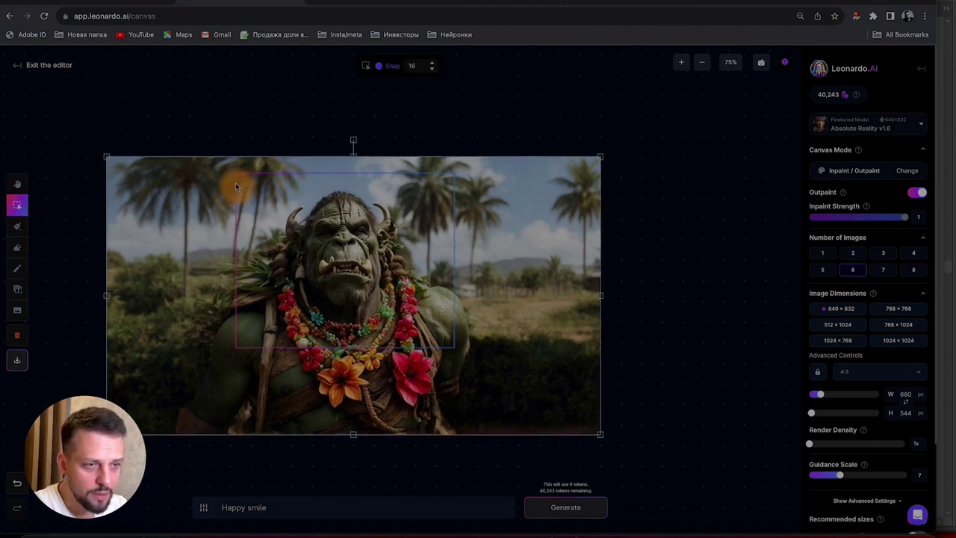
pyautogui.click(227, 183)
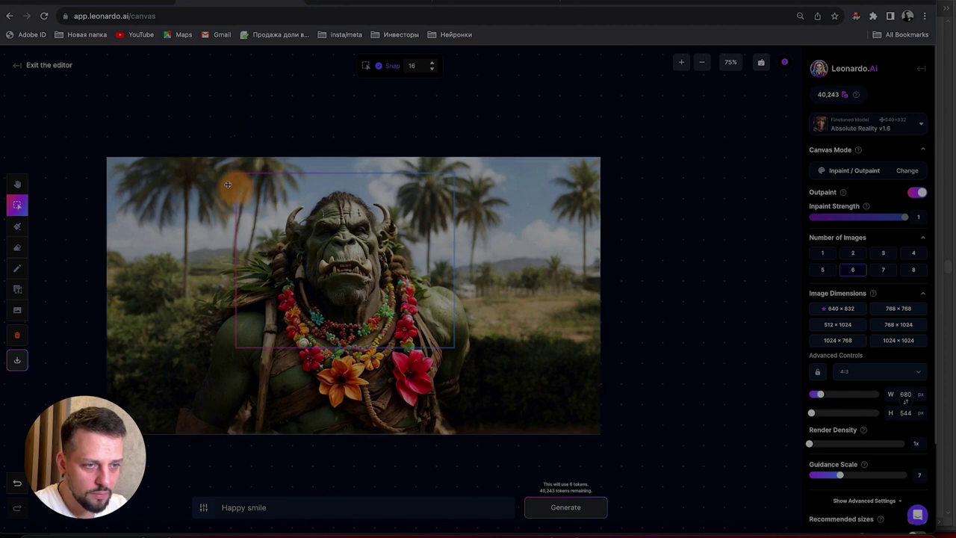
pyautogui.click(247, 187)
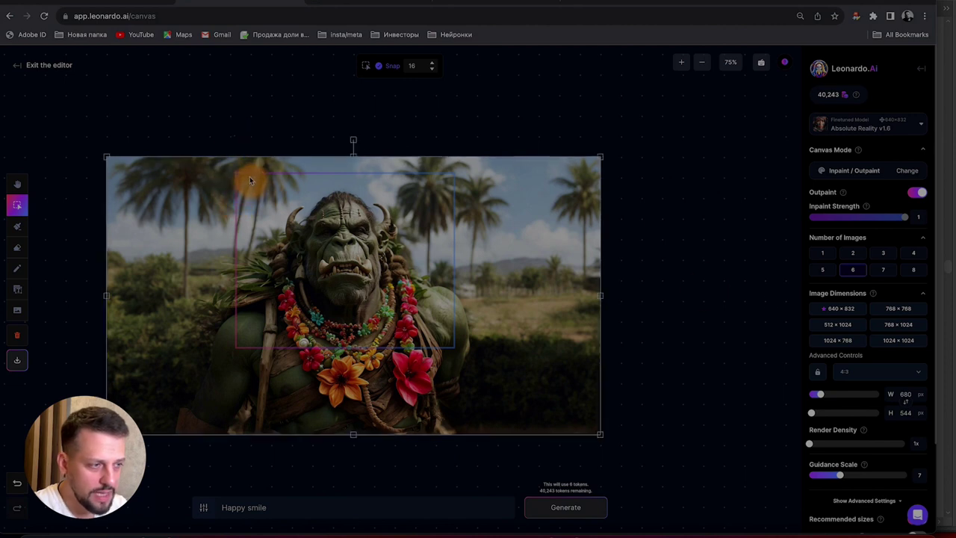
pyautogui.click(816, 416)
pyautogui.moveTo(816, 415); pyautogui.dragTo(822, 415)
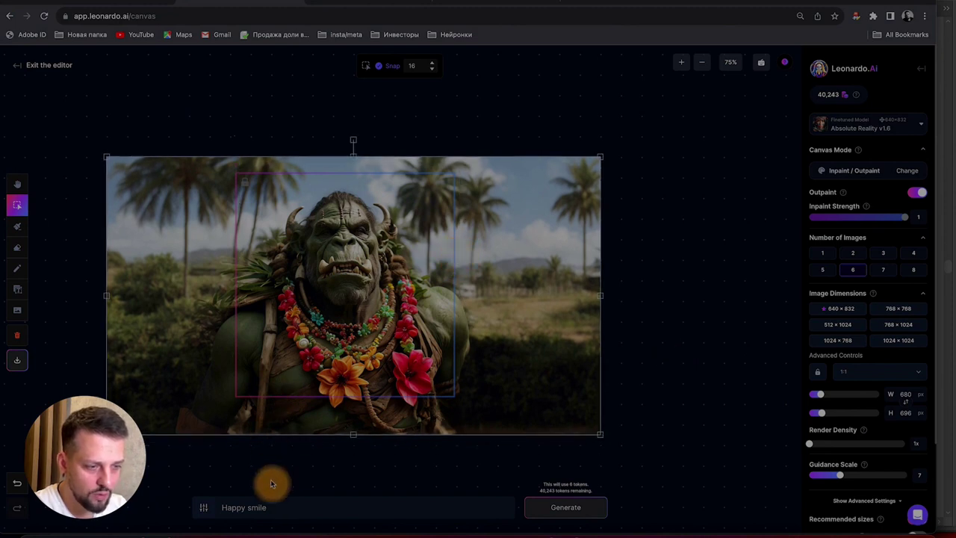
# Set four images per run and try generating the head area with 'Happy smile'.
pyautogui.click(310, 510)
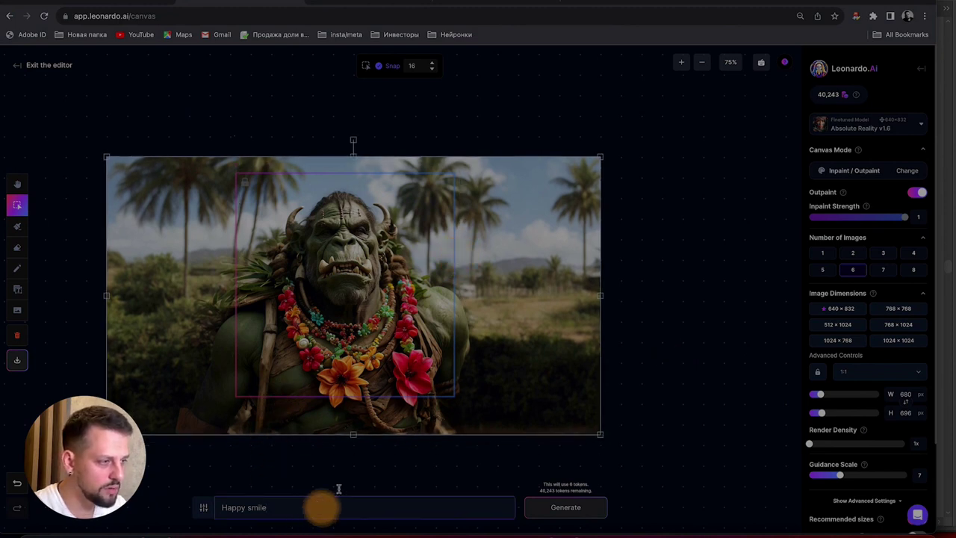
pyautogui.click(913, 253)
pyautogui.click(574, 506)
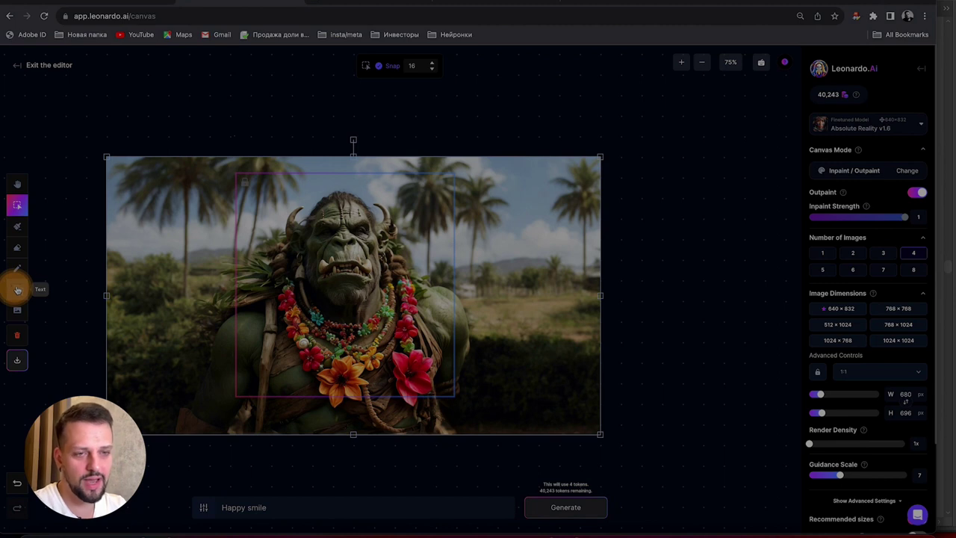
# Paint an inpaint mask over the orc's mouth and generate four 'Happy smile' versions.
pyautogui.click(18, 228)
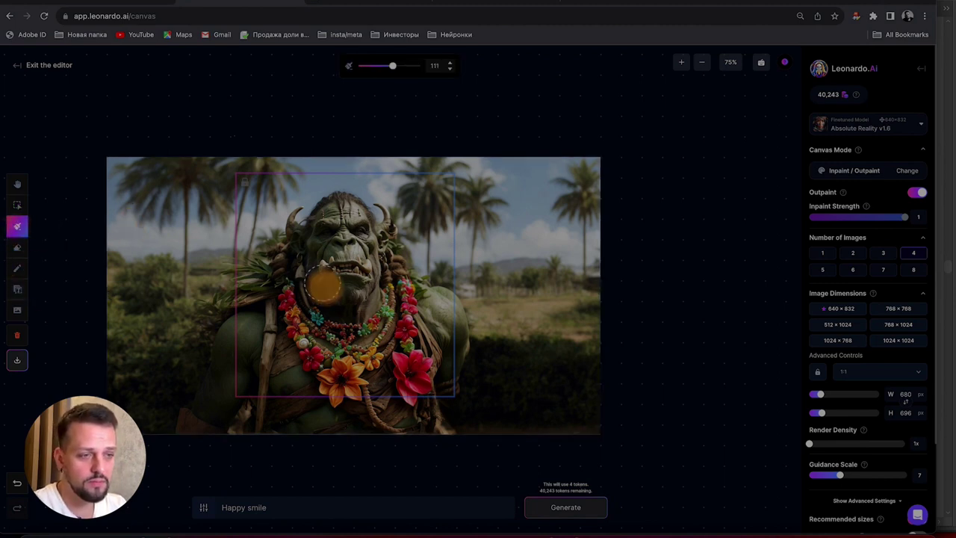
pyautogui.moveTo(326, 274)
pyautogui.mouseDown()
pyautogui.moveTo(359, 275)
pyautogui.moveTo(327, 276)
pyautogui.moveTo(366, 290)
pyautogui.mouseUp()
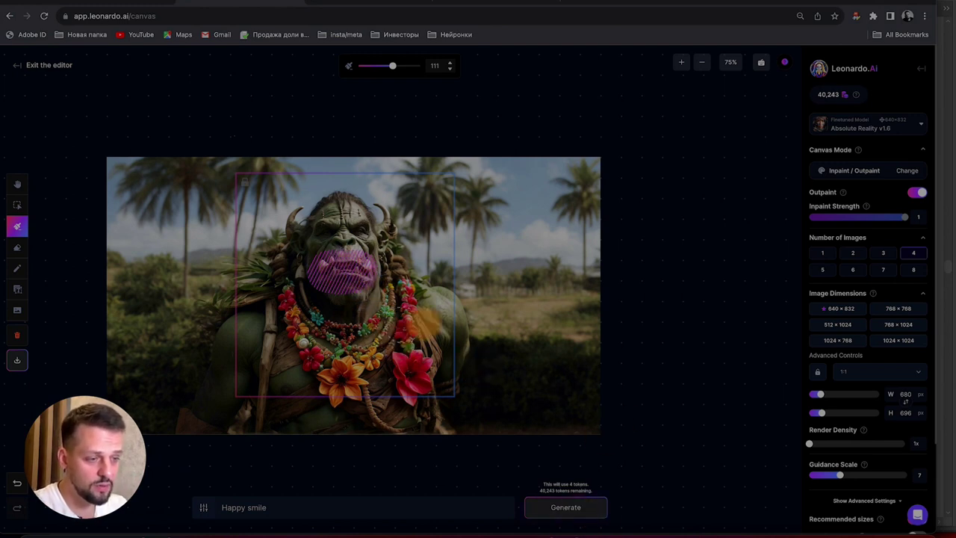
pyautogui.click(585, 511)
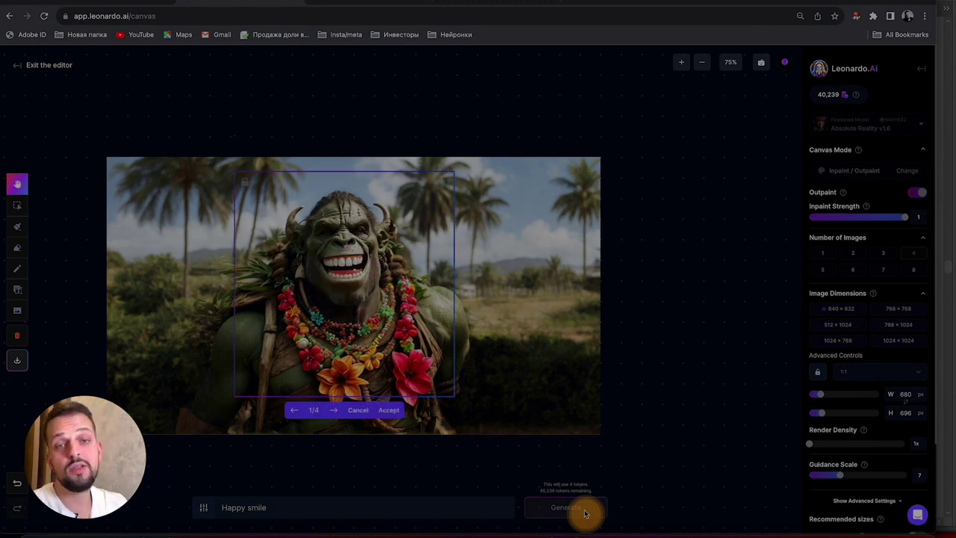
pyautogui.click(338, 411)
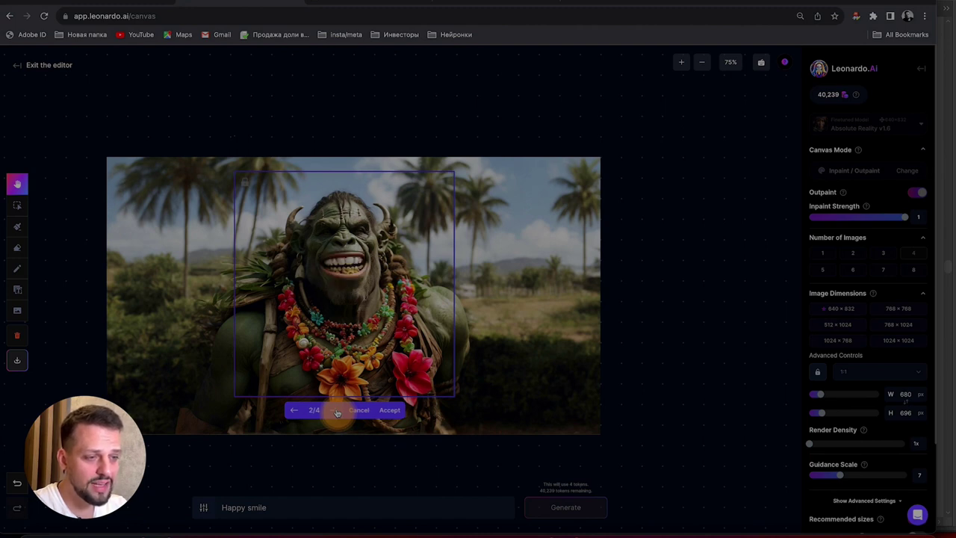
pyautogui.click(337, 411)
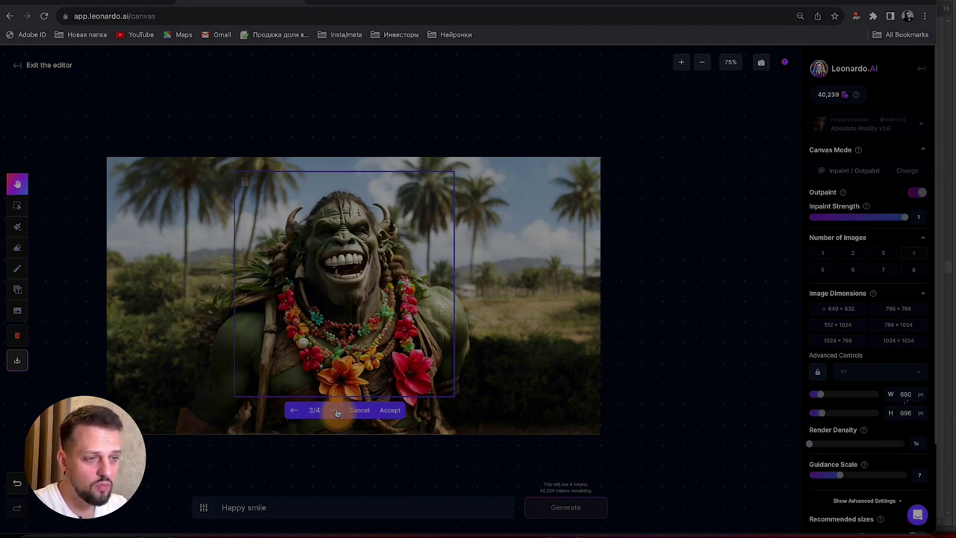
pyautogui.click(337, 411)
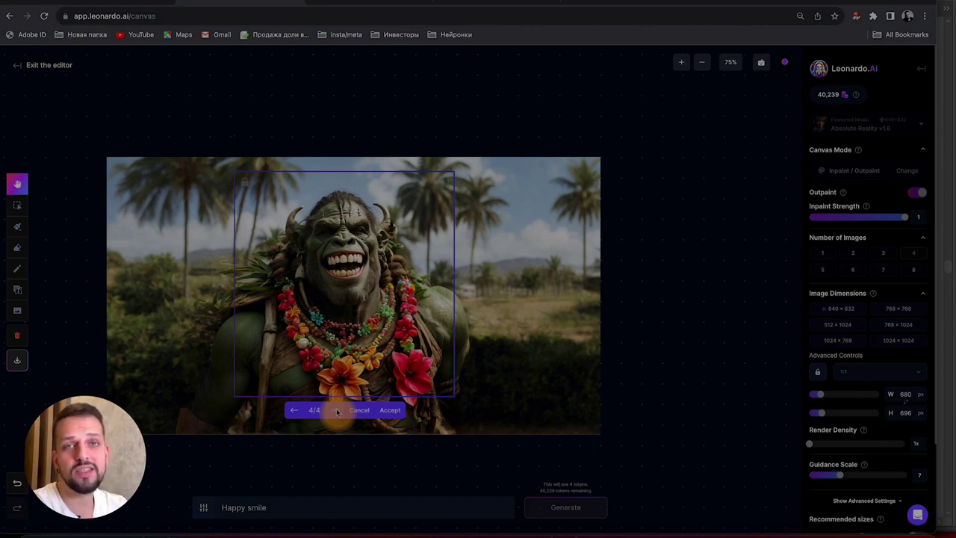
# Take the 'Happy smile with fangs' translation from DeepL back to the Leonardo prompt box.
pyautogui.click(469, 7)
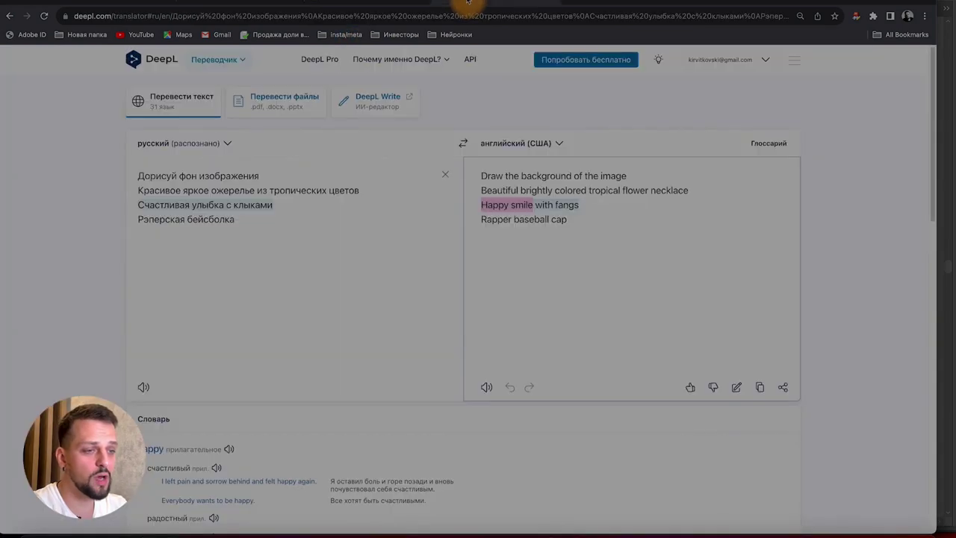
pyautogui.click(604, 208)
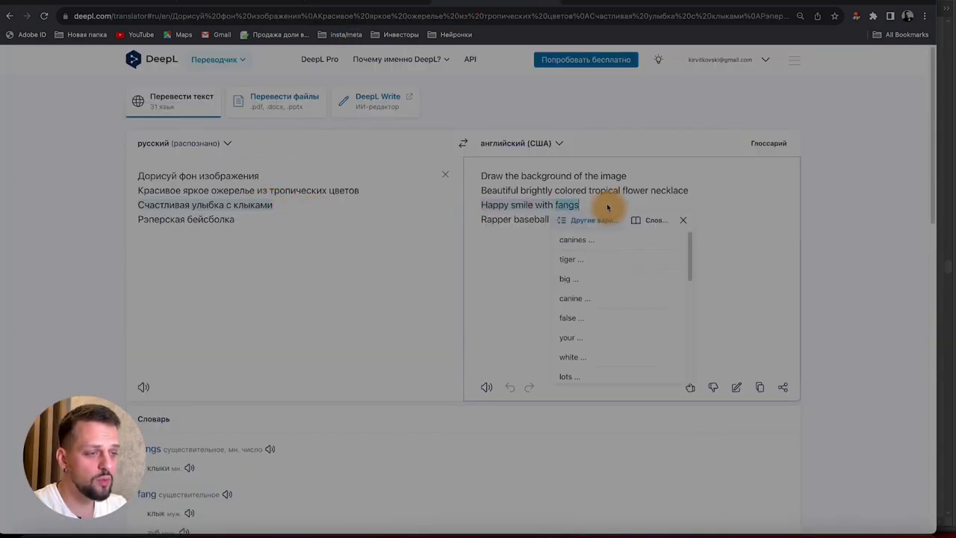
pyautogui.click(612, 206)
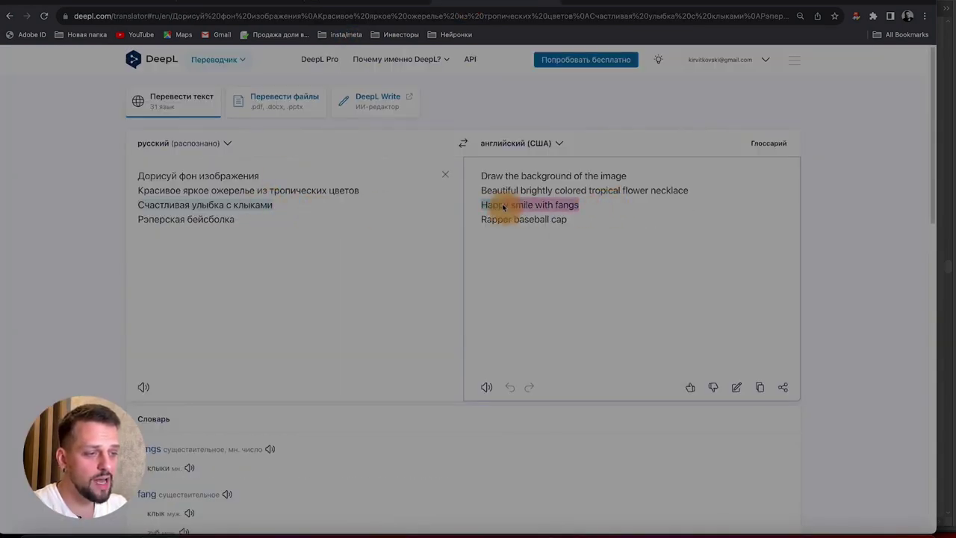
pyautogui.click(471, 202)
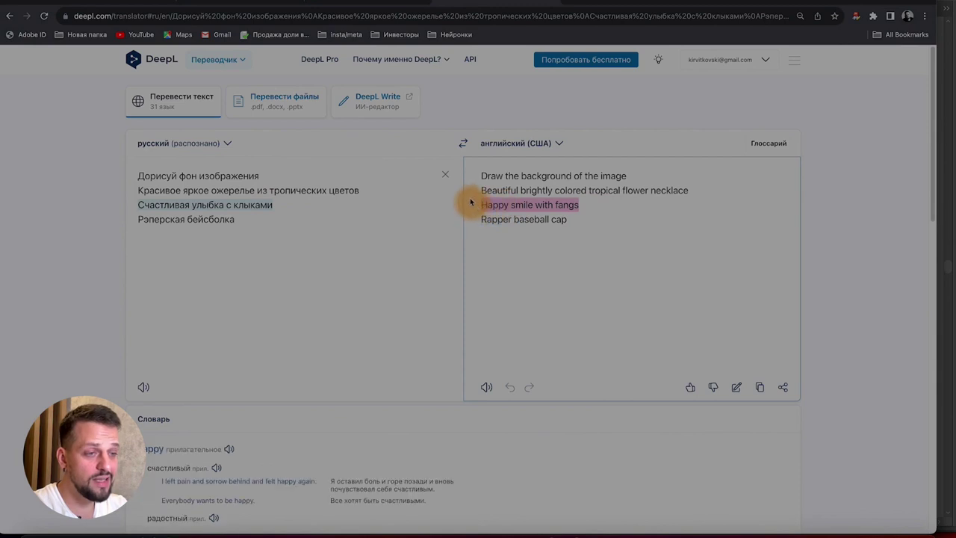
pyautogui.click(247, 8)
pyautogui.click(306, 507)
# Replace the prompt with 'Happy smile with fangs', discard the old previews, and regenerate.
pyautogui.hotkey('ctrl', 'a')
pyautogui.write('Happy smile with fangs')
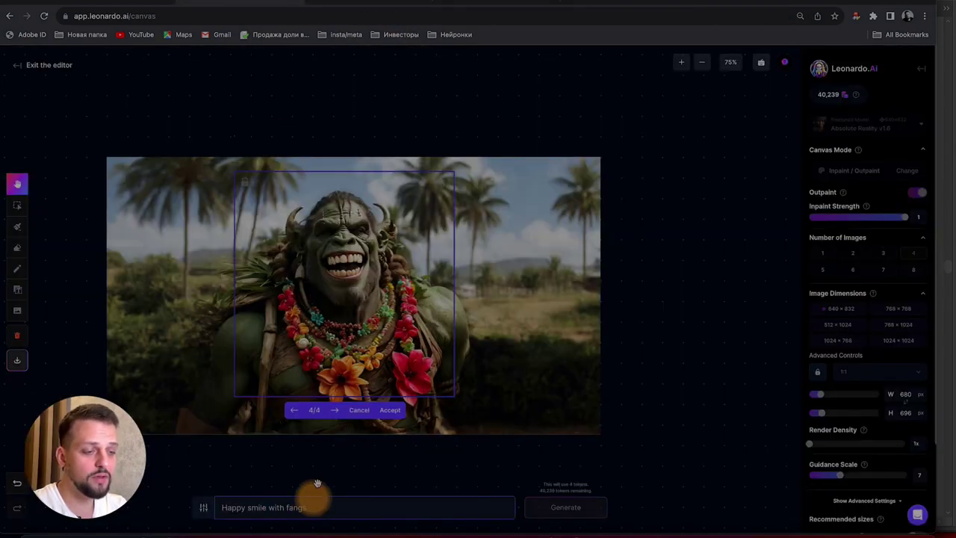
pyautogui.click(358, 413)
pyautogui.click(592, 510)
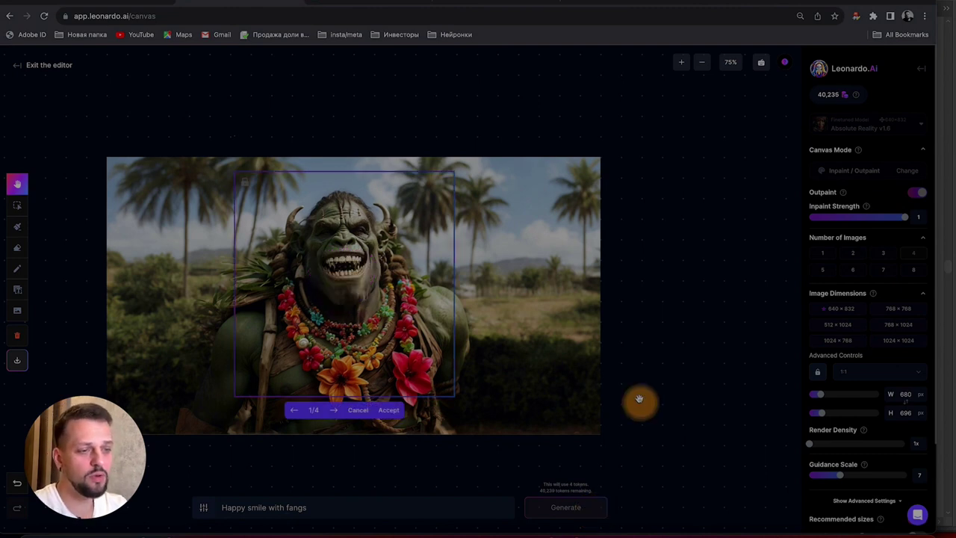
# Browse the four fanged-smile variants and accept the open-mouthed fanged grin.
pyautogui.click(333, 411)
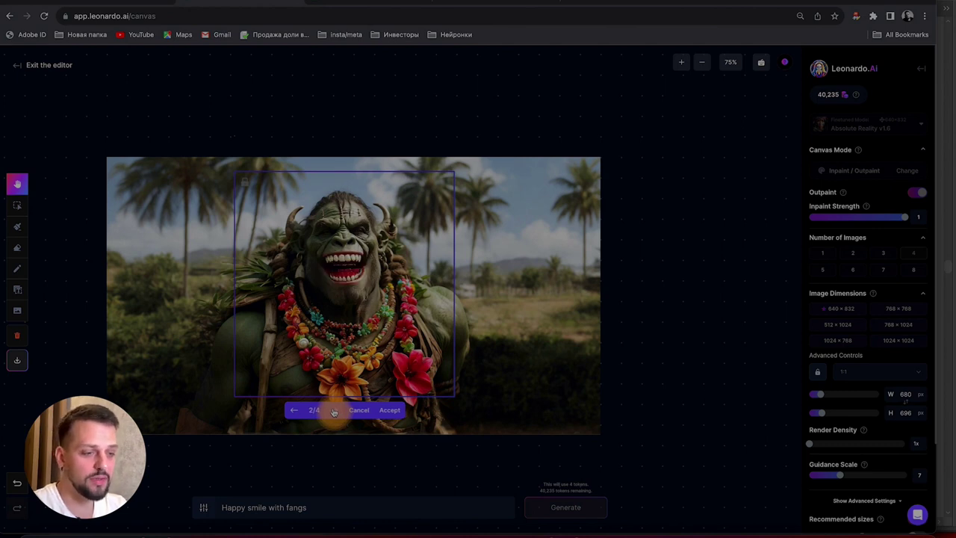
pyautogui.click(333, 413)
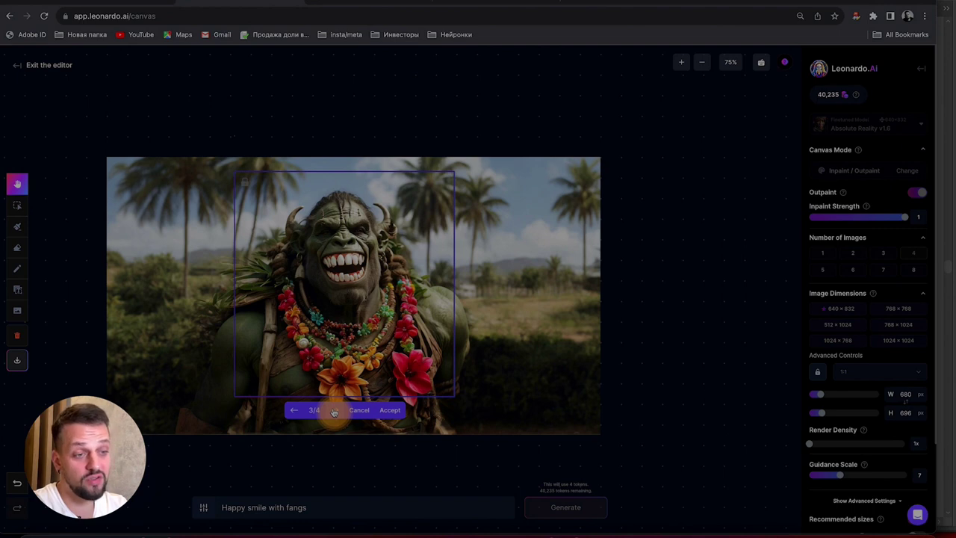
pyautogui.click(334, 412)
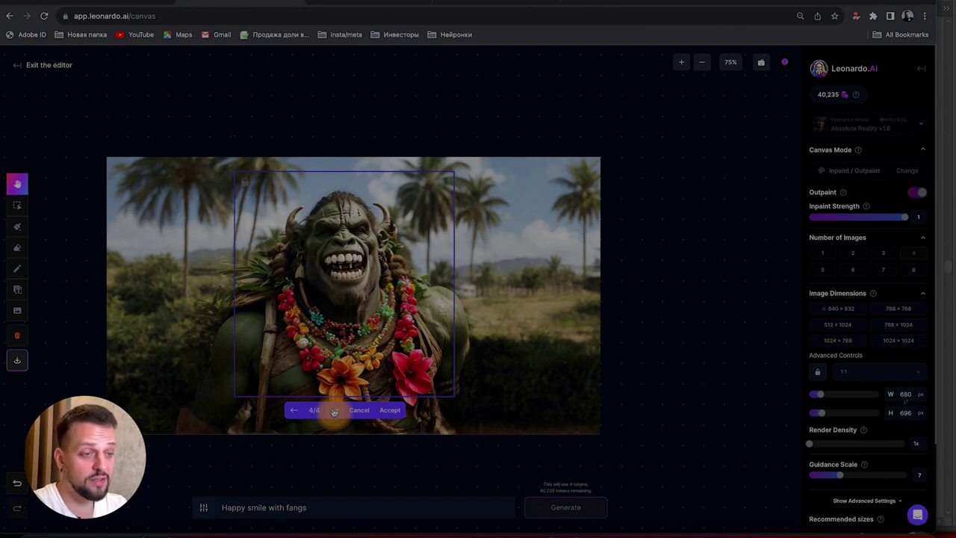
pyautogui.click(296, 413)
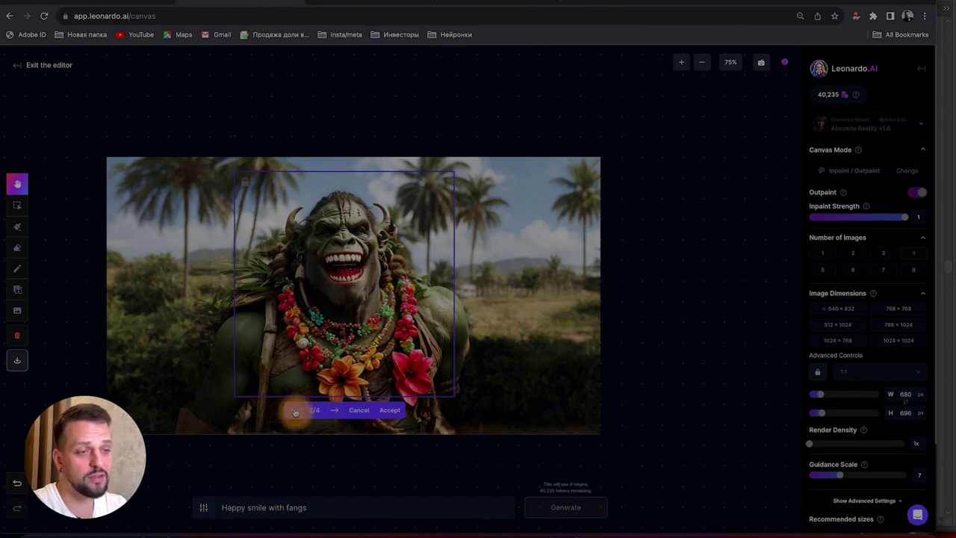
pyautogui.click(389, 410)
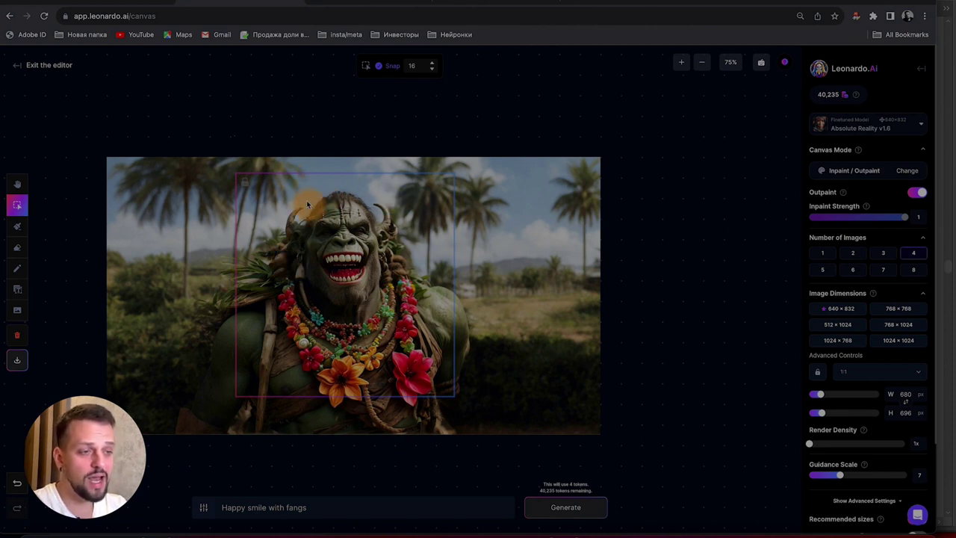
# Mask the top of the orc's head and raise the frame height to 800 px.
pyautogui.click(17, 225)
pyautogui.moveTo(312, 213)
pyautogui.mouseDown()
pyautogui.moveTo(311, 196)
pyautogui.moveTo(368, 184)
pyautogui.moveTo(360, 204)
pyautogui.moveTo(334, 203)
pyautogui.mouseUp()
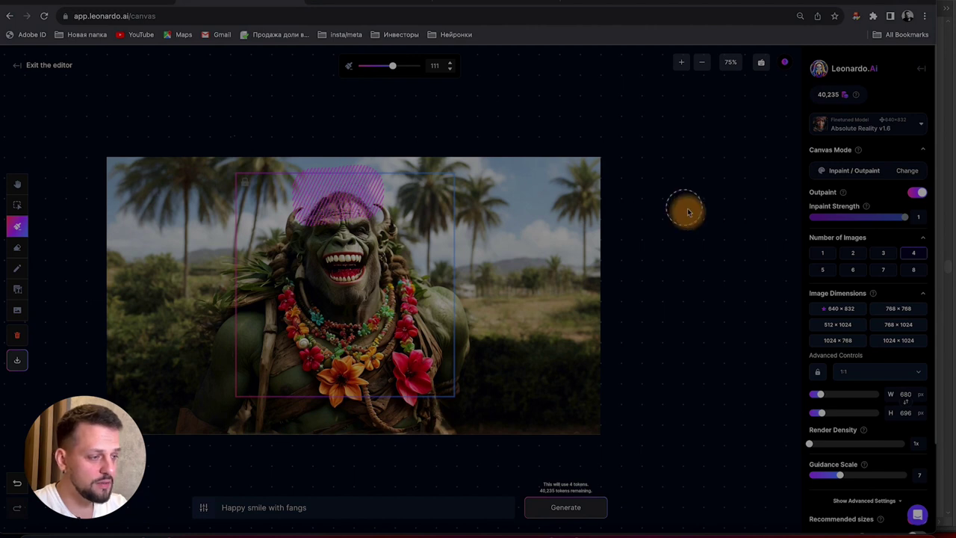
pyautogui.click(17, 204)
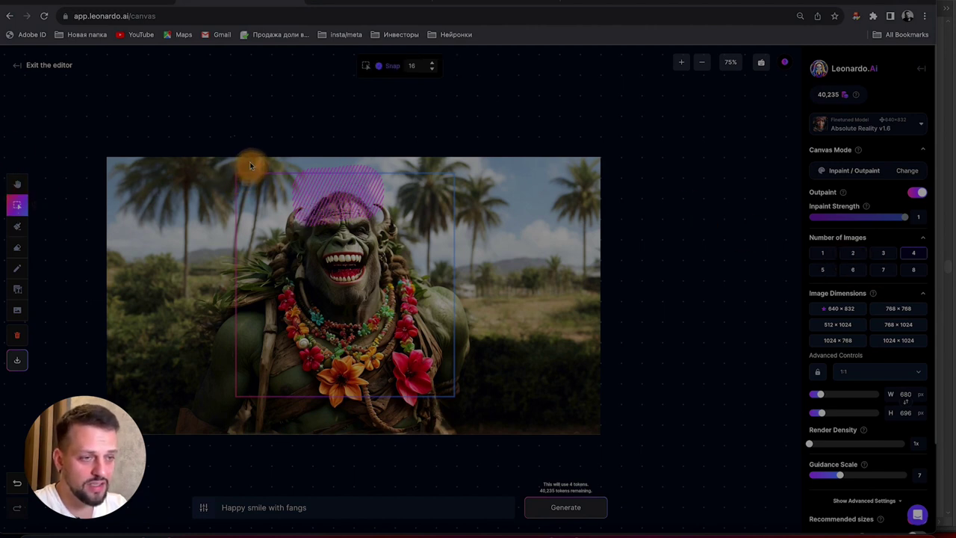
pyautogui.moveTo(819, 413); pyautogui.dragTo(832, 418)
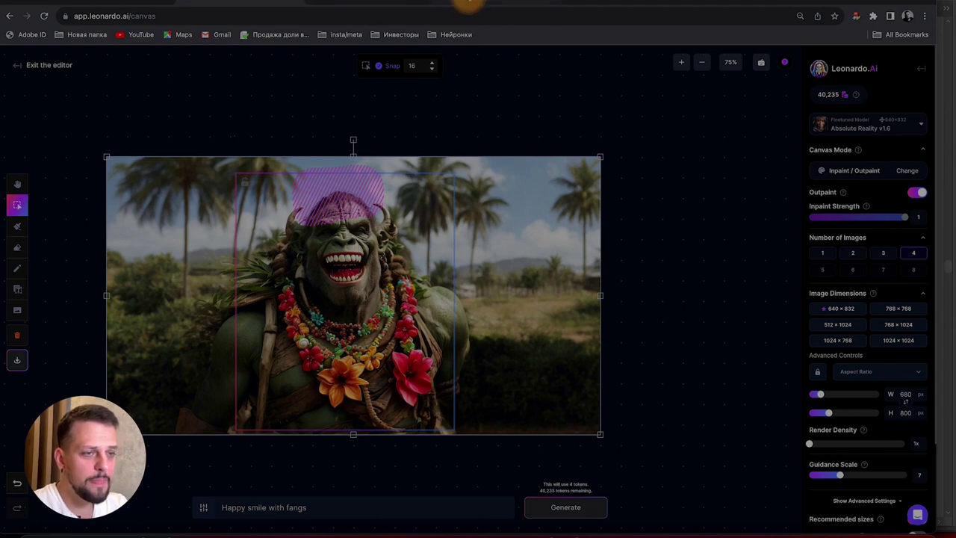
pyautogui.click(408, 4)
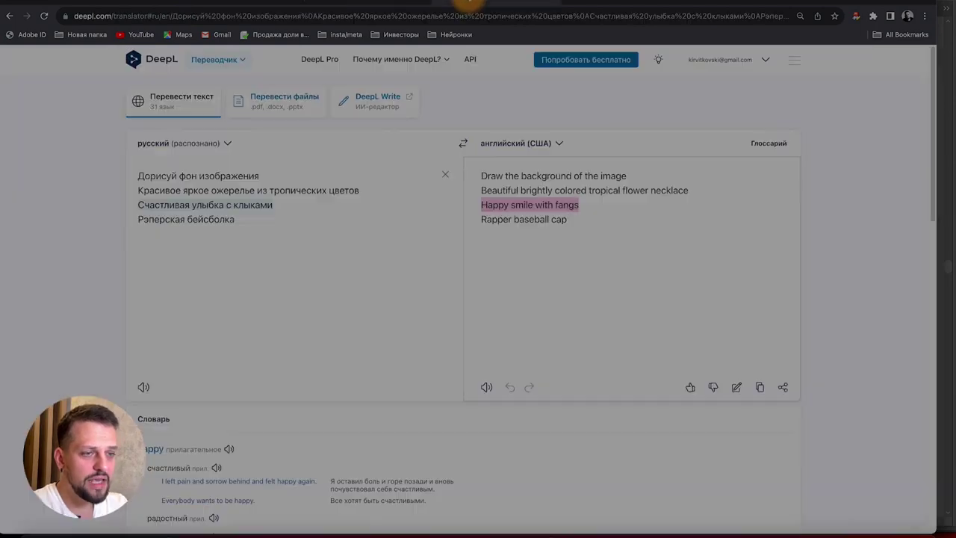
# Paste 'Rapper baseball cap' from DeepL into the prompt and generate cap variants.
pyautogui.click(470, 220)
pyautogui.click(261, 2)
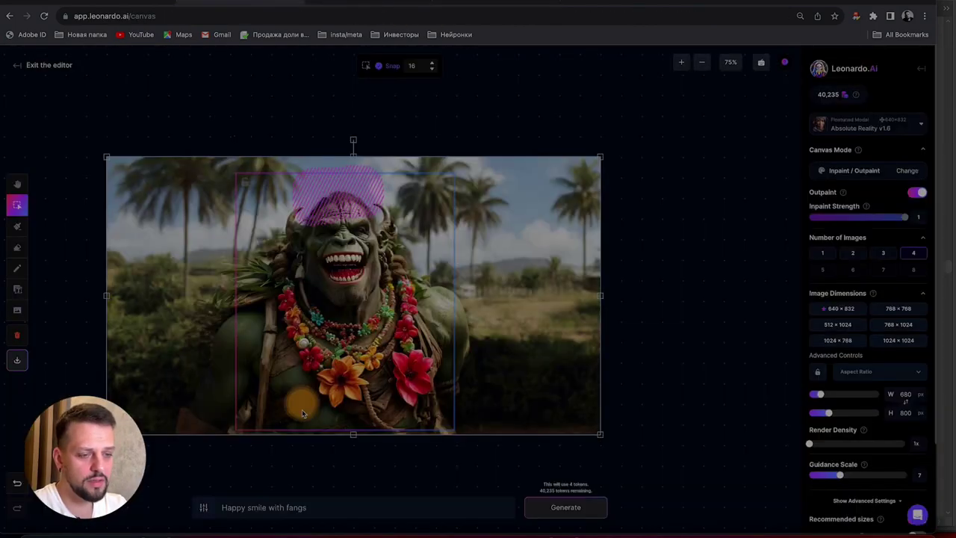
pyautogui.tripleClick(332, 507)
pyautogui.write('Rapper baseball cap')
pyautogui.click(587, 508)
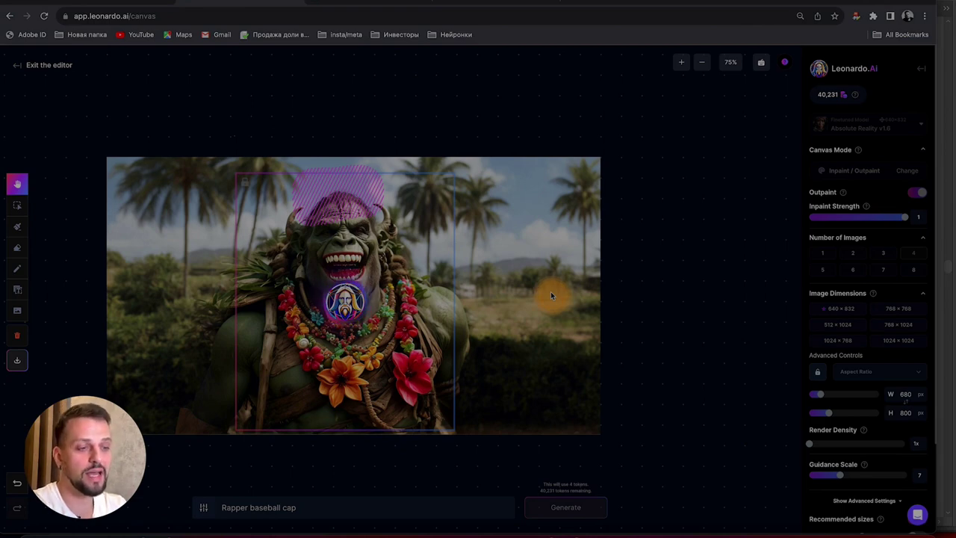
pyautogui.click(476, 3)
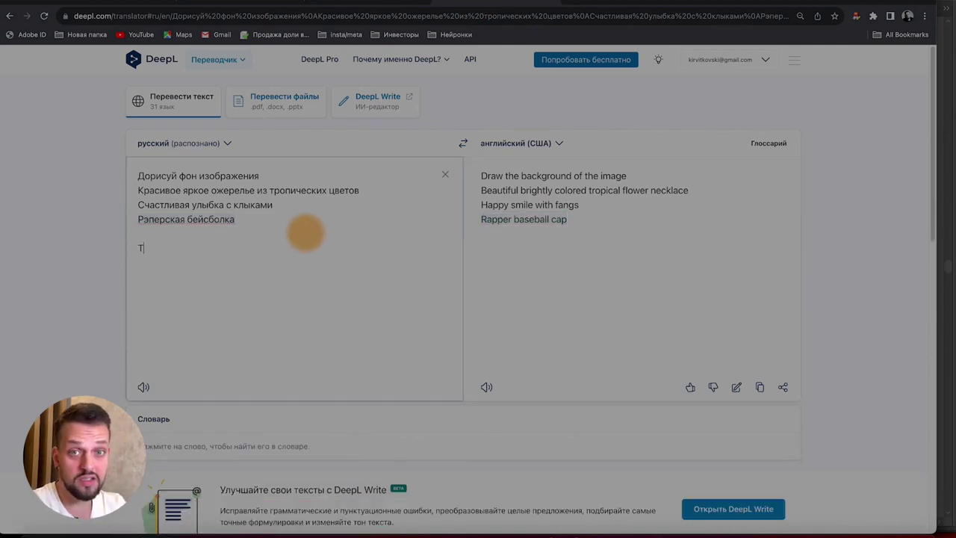
# Add the Russian line 'Тиранозавр бежит на камеру' in DeepL to get 'Tyrannosaurus running towards camera'.
pyautogui.write('нозавр бежит на камеру')
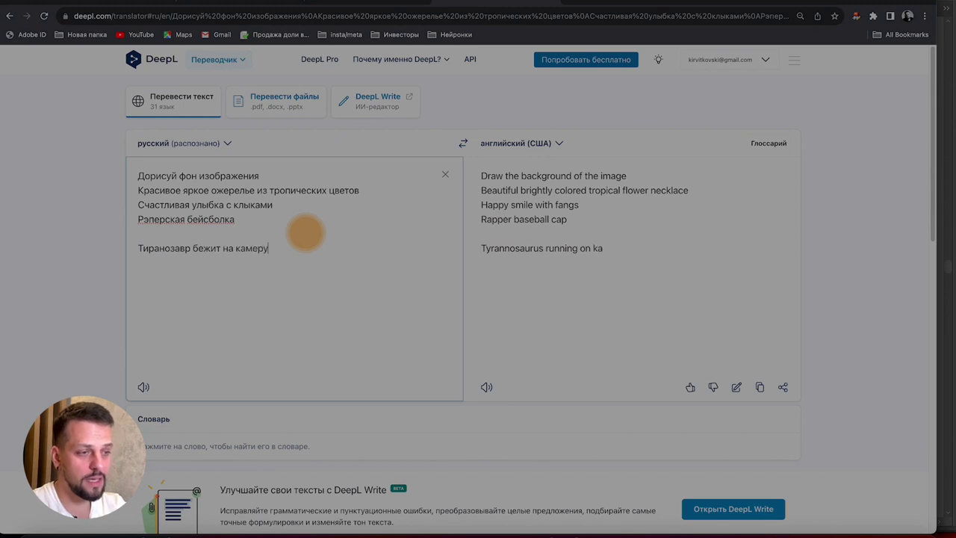
pyautogui.click(220, 2)
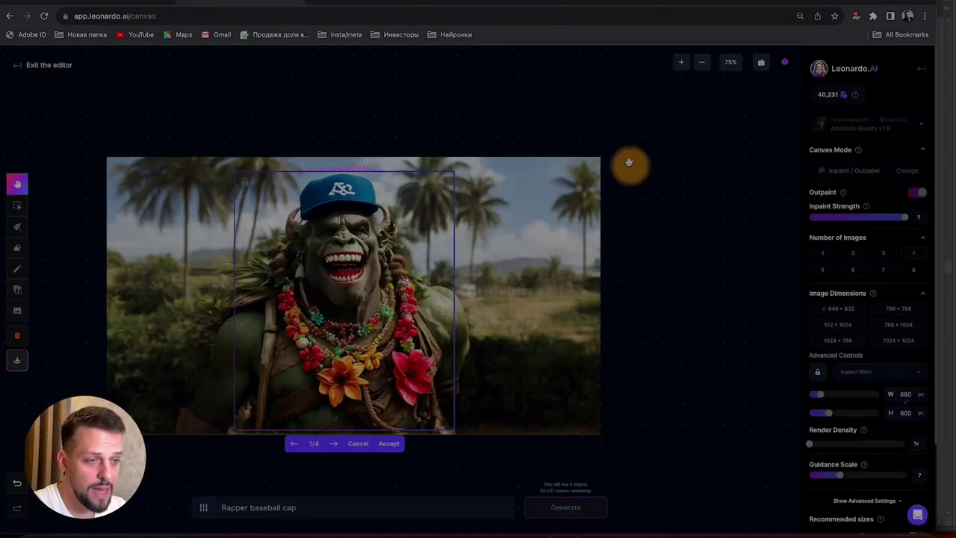
# Browse the four cap variants and accept the white cap with the red logo.
pyautogui.click(333, 445)
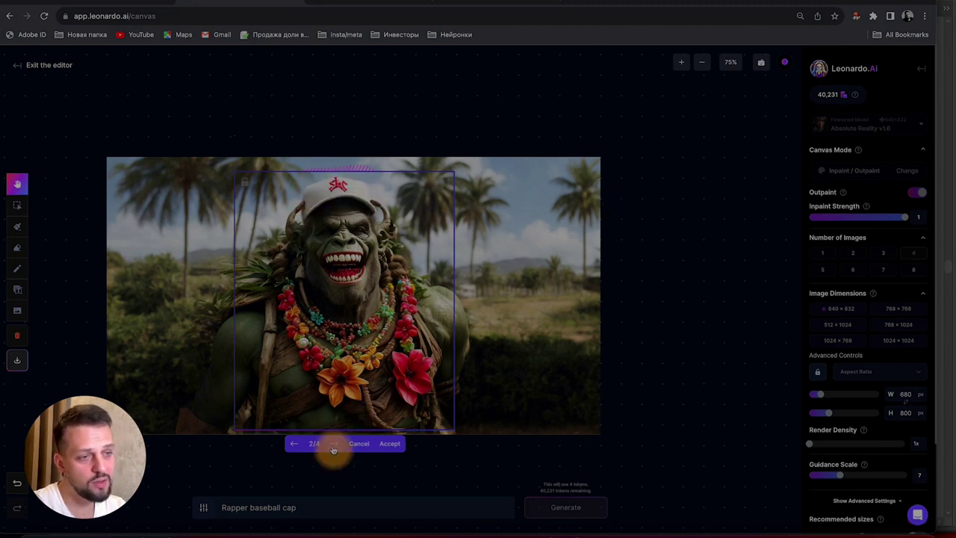
pyautogui.click(333, 445)
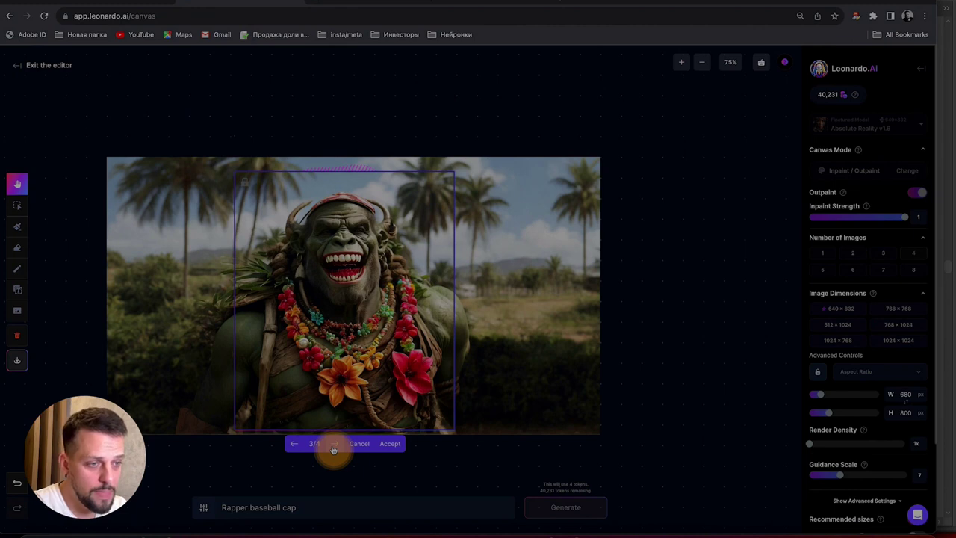
pyautogui.click(333, 445)
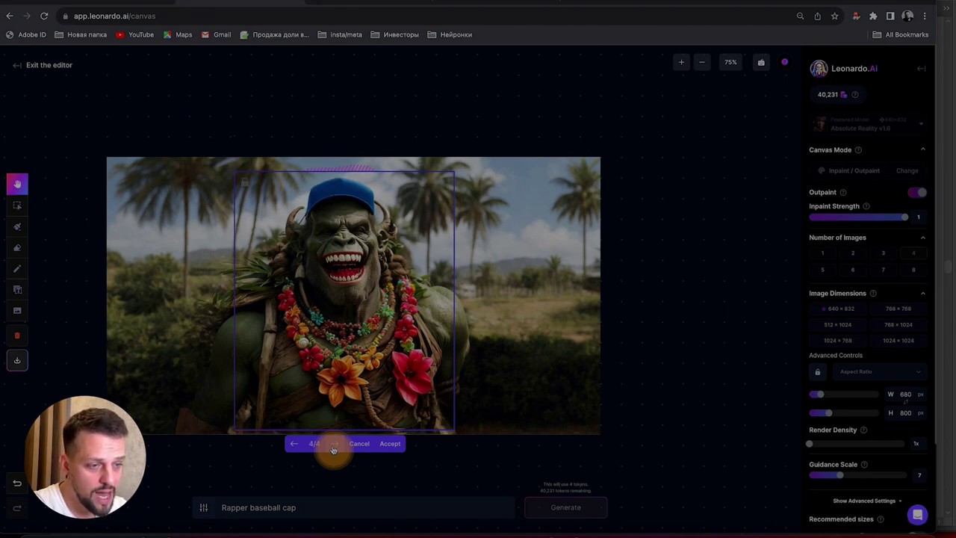
pyautogui.click(296, 444)
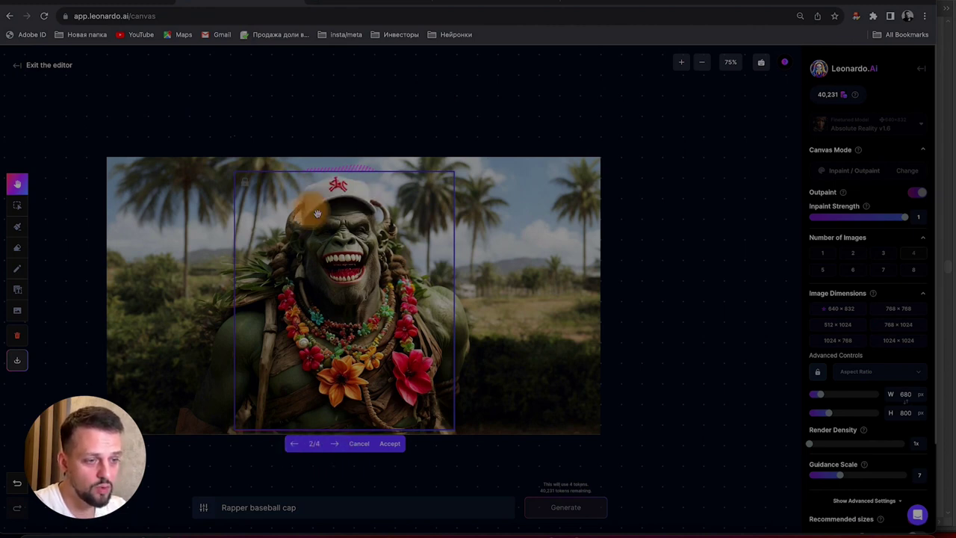
pyautogui.click(390, 443)
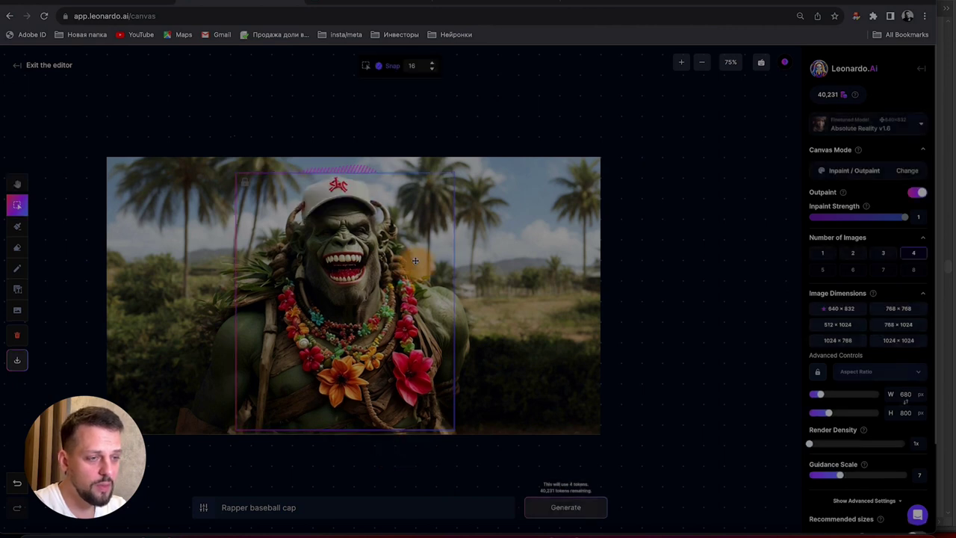
# Widen the frame to 1080 px, mask the right-side palm trees, and select the Tyrannosaurus sentence.
pyautogui.moveTo(821, 397); pyautogui.dragTo(850, 397)
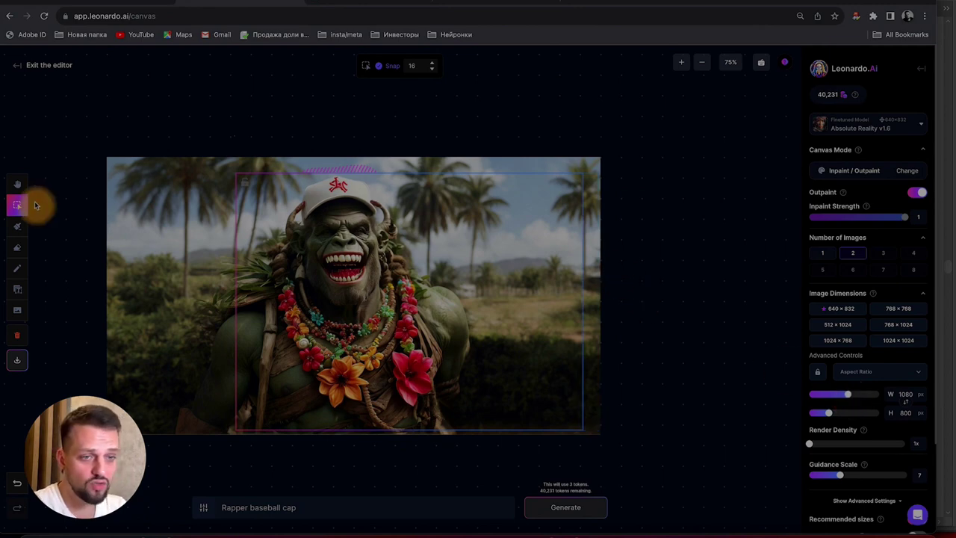
pyautogui.click(20, 230)
pyautogui.moveTo(523, 278)
pyautogui.mouseDown()
pyautogui.moveTo(516, 299)
pyautogui.moveTo(467, 247)
pyautogui.moveTo(493, 199)
pyautogui.moveTo(514, 217)
pyautogui.moveTo(531, 282)
pyautogui.moveTo(553, 295)
pyautogui.moveTo(541, 300)
pyautogui.moveTo(571, 276)
pyautogui.moveTo(565, 306)
pyautogui.moveTo(511, 326)
pyautogui.mouseUp()
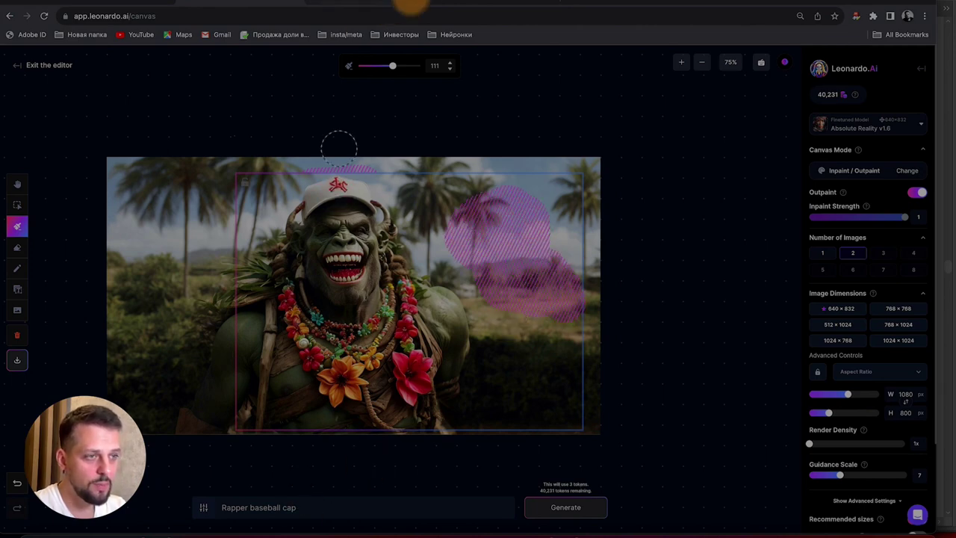
pyautogui.click(452, 7)
pyautogui.moveTo(676, 251); pyautogui.dragTo(486, 255)
# Generate 'Tyrannosaurus running towards camera' in the masked area and view the second result.
pyautogui.press('super+c')
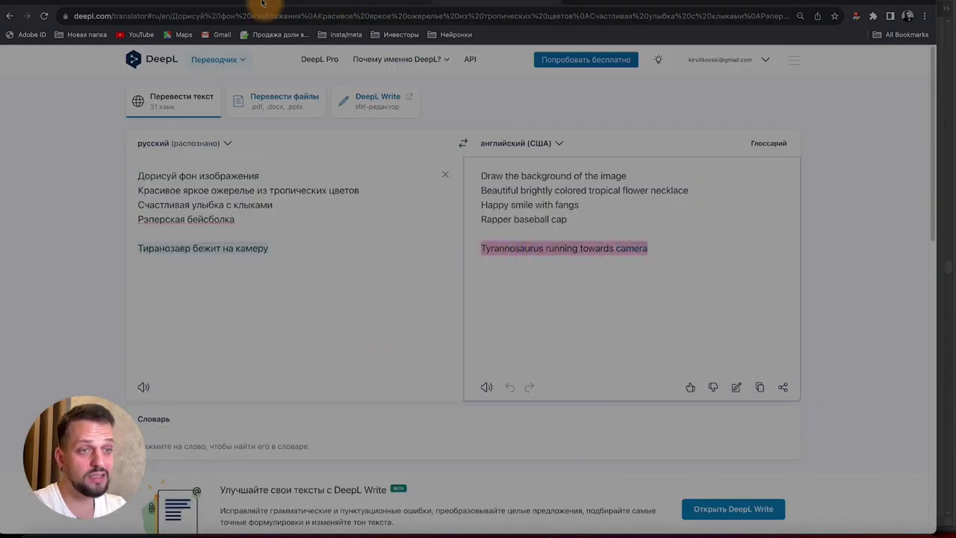
pyautogui.click(251, 2)
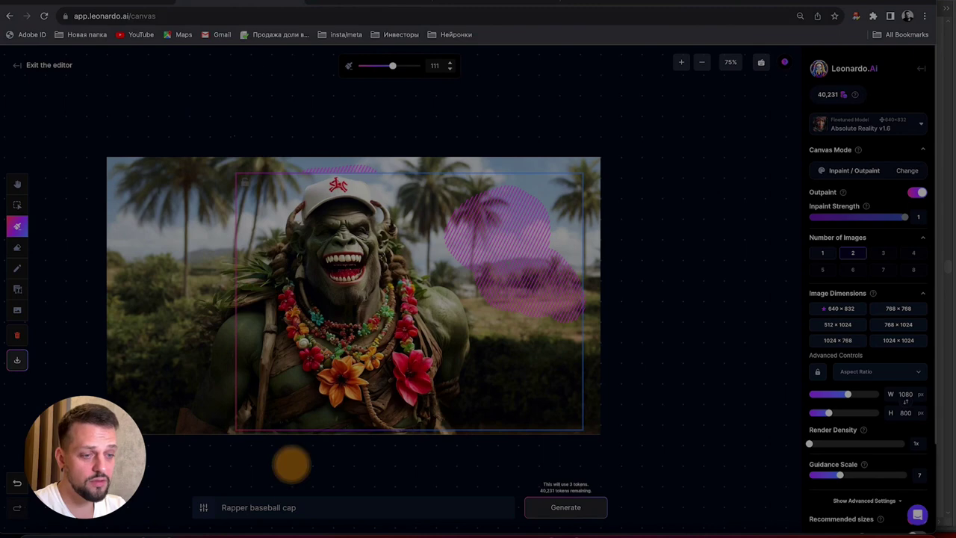
pyautogui.click(305, 509)
pyautogui.press('super+v')
pyautogui.click(564, 510)
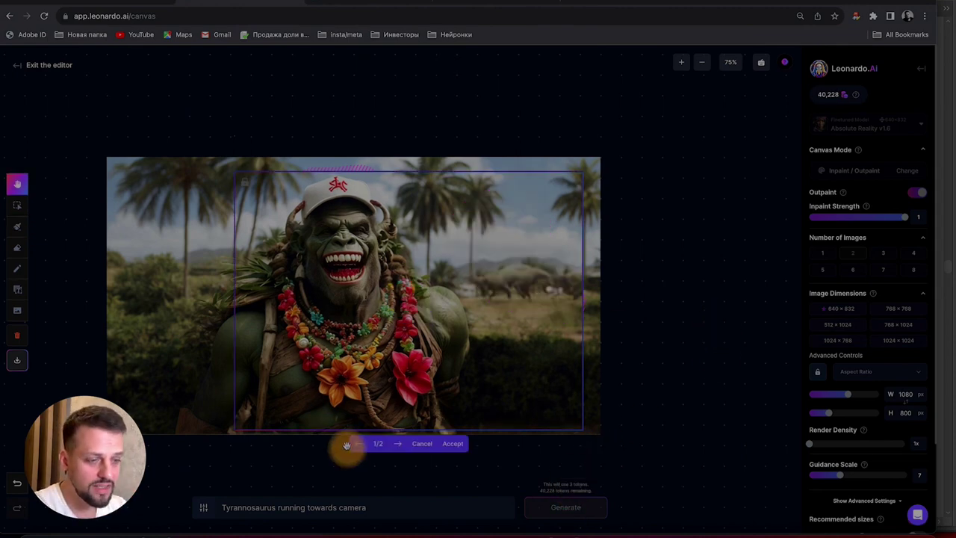
pyautogui.click(397, 444)
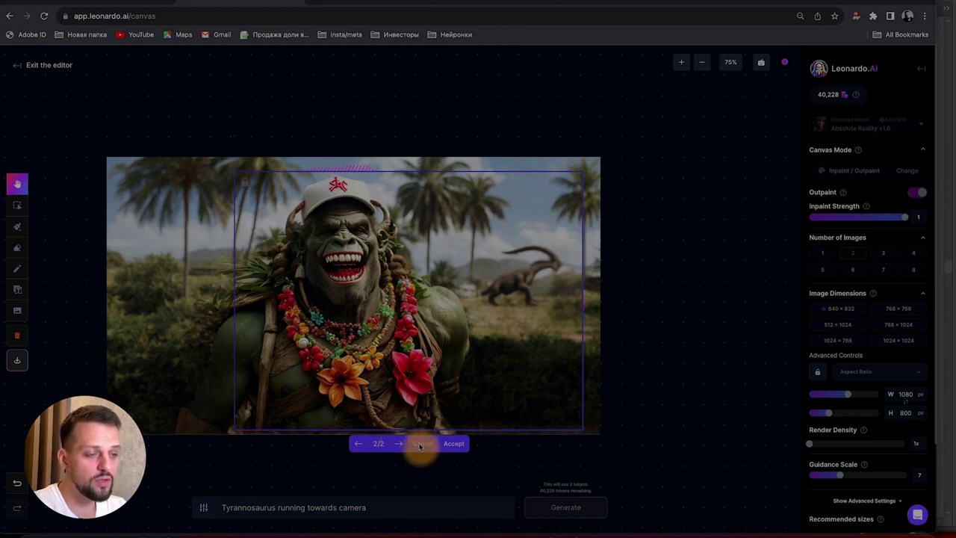
# Discard the dinosaur result, widen the frame to 1192 px, extend the mask, and regenerate.
pyautogui.click(421, 444)
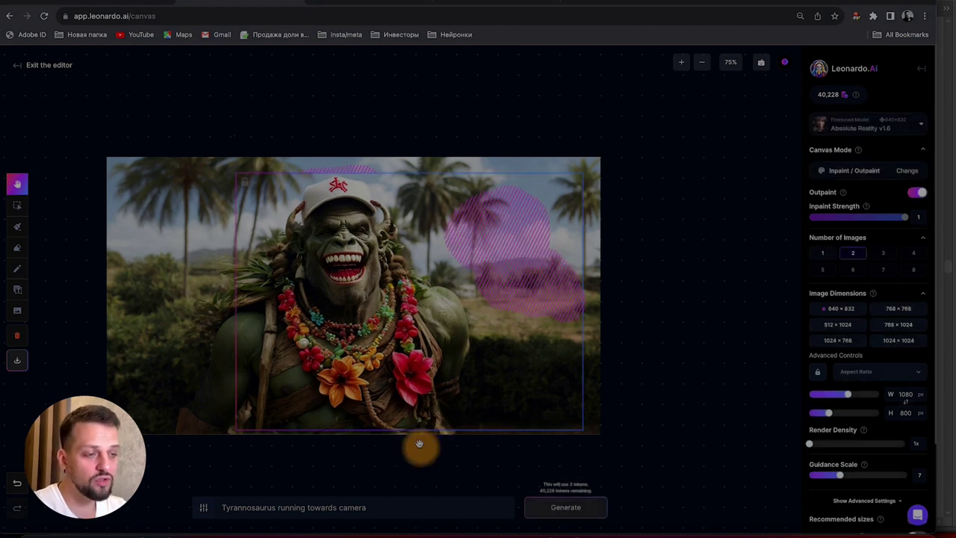
pyautogui.click(17, 226)
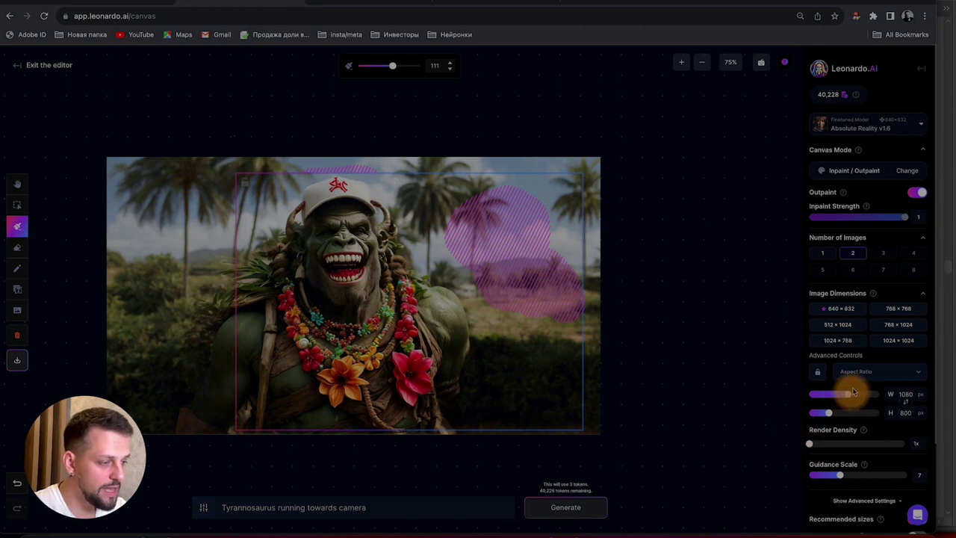
pyautogui.moveTo(852, 398); pyautogui.dragTo(856, 395)
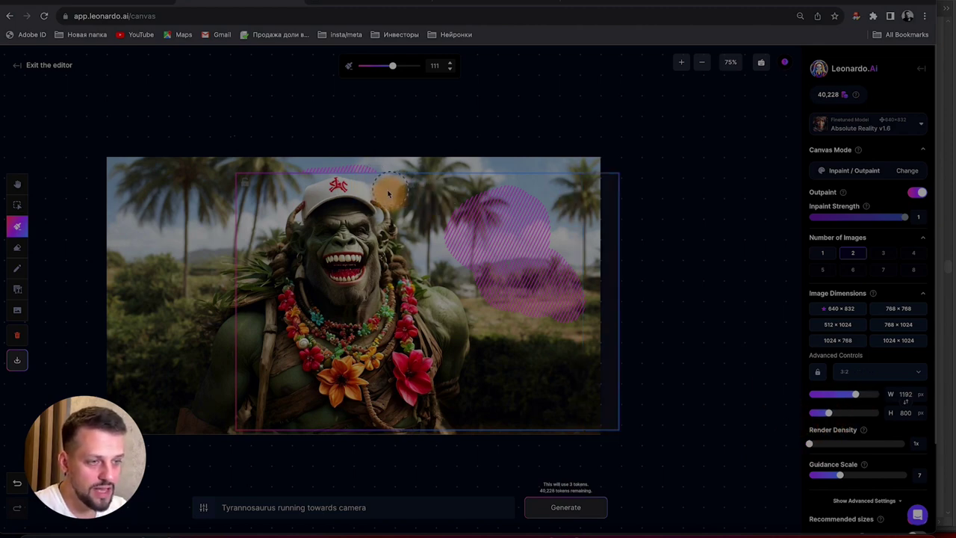
pyautogui.moveTo(382, 194)
pyautogui.mouseDown()
pyautogui.moveTo(416, 189)
pyautogui.moveTo(402, 244)
pyautogui.moveTo(428, 280)
pyautogui.moveTo(415, 220)
pyautogui.moveTo(444, 192)
pyautogui.moveTo(444, 267)
pyautogui.moveTo(465, 285)
pyautogui.moveTo(471, 307)
pyautogui.moveTo(494, 215)
pyautogui.moveTo(488, 171)
pyautogui.moveTo(355, 178)
pyautogui.moveTo(532, 182)
pyautogui.moveTo(491, 275)
pyautogui.mouseUp()
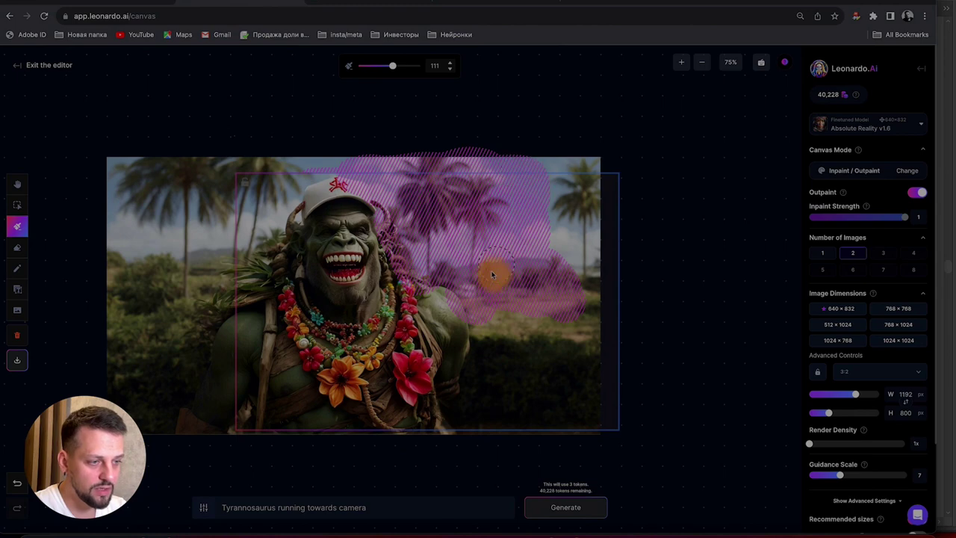
pyautogui.click(400, 508)
pyautogui.click(573, 511)
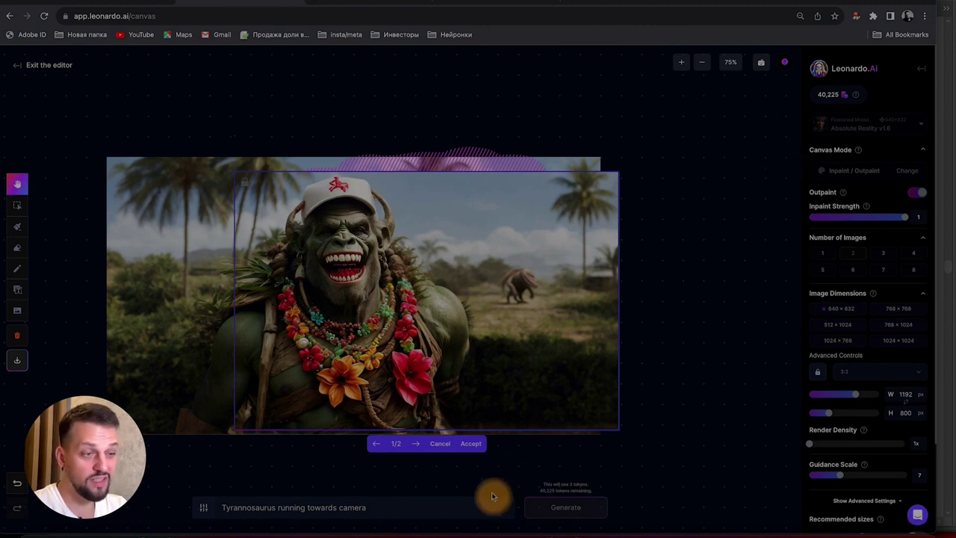
# View the second dinosaur-head variant, then discard both outpaint results.
pyautogui.click(417, 445)
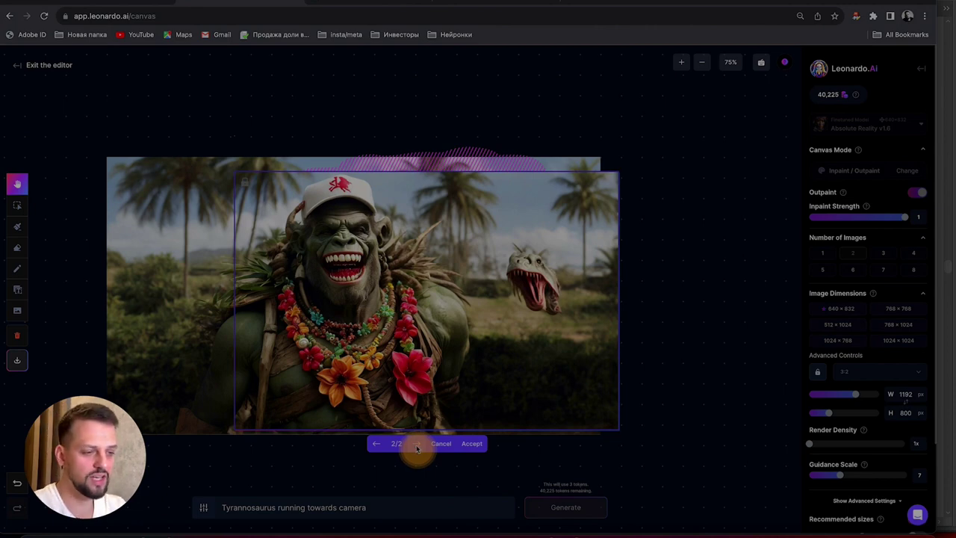
pyautogui.click(441, 445)
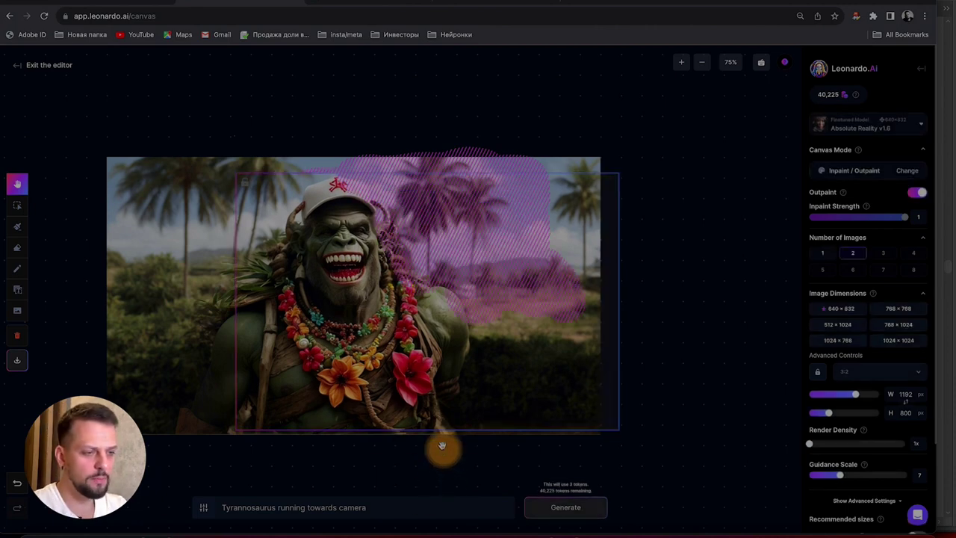
# Download the current canvas artwork and save it as artwork.png.
pyautogui.click(19, 363)
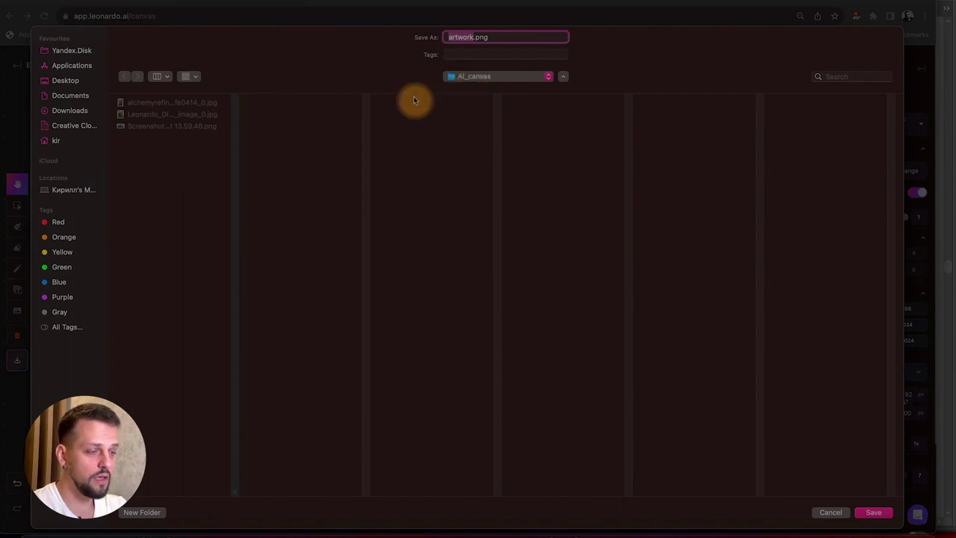
pyautogui.press('Return')
pyautogui.click(877, 20)
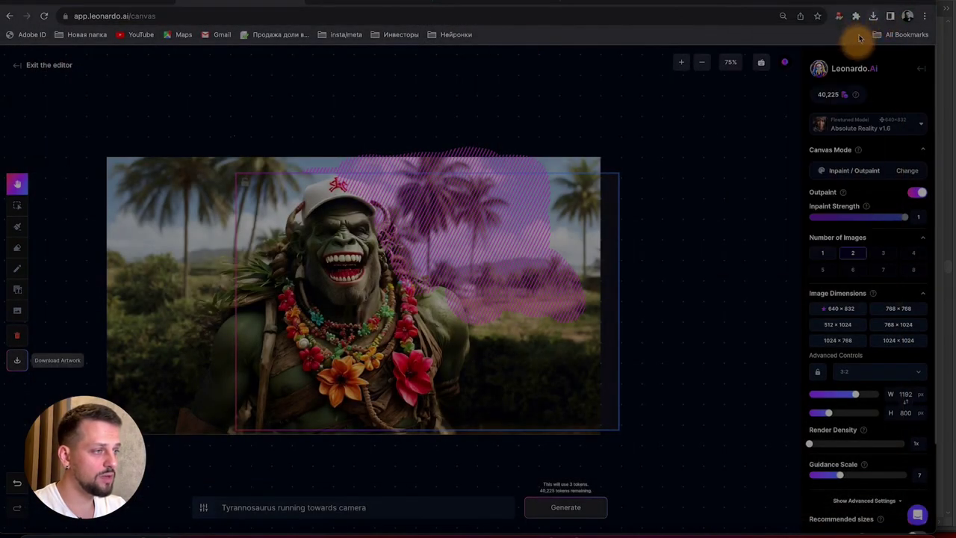
# Reveal artwork.png in the AI_canvas folder and inspect it full size with Quick Look.
pyautogui.click(873, 16)
pyautogui.click(845, 61)
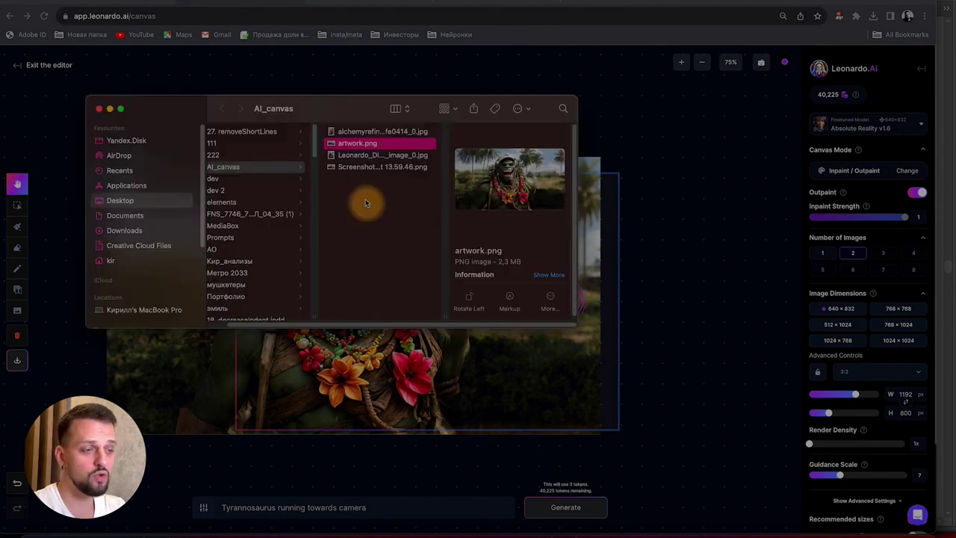
pyautogui.press('space')
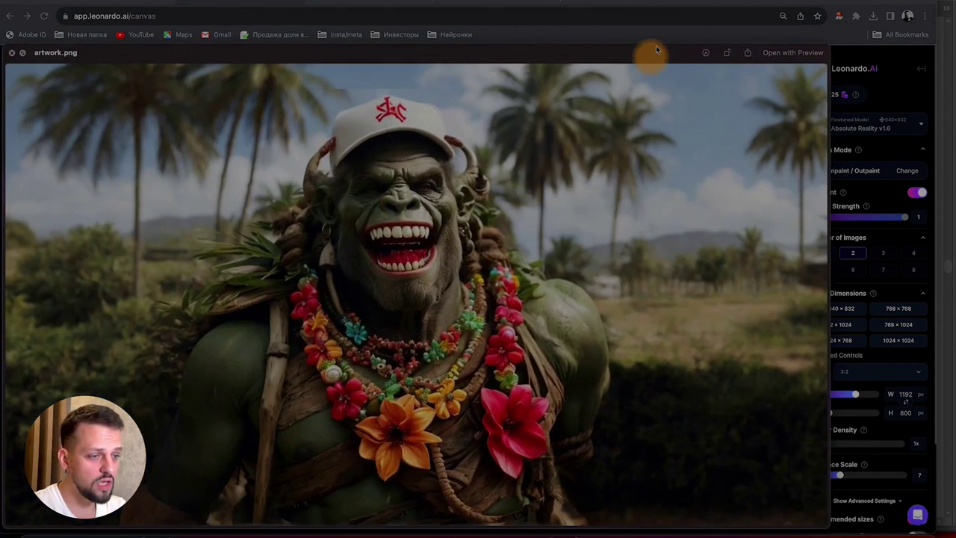
pyautogui.moveTo(663, 43); pyautogui.dragTo(711, 17)
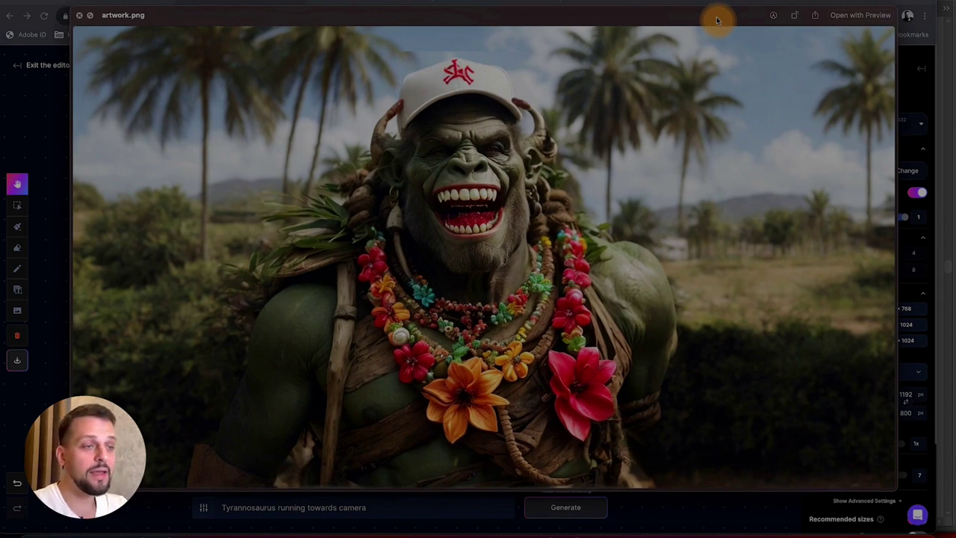
pyautogui.press('space')
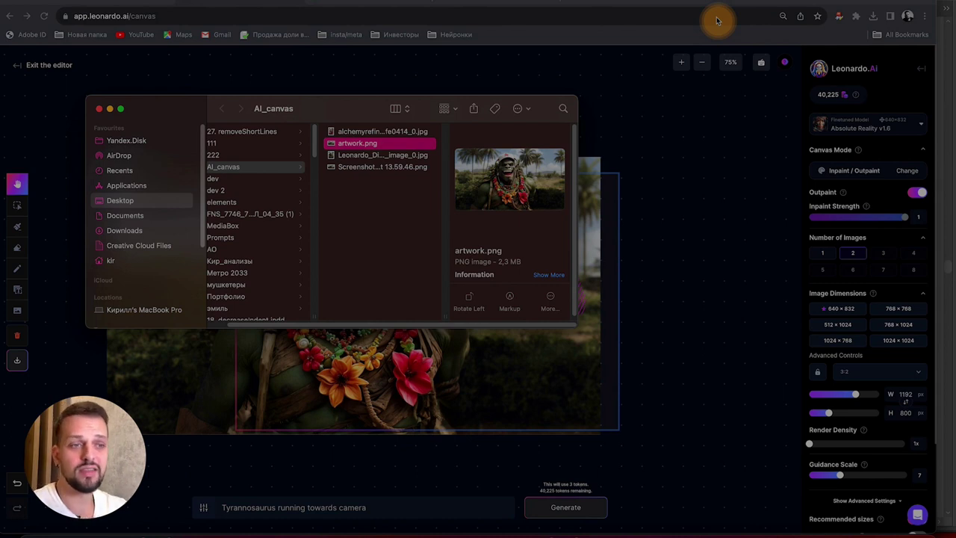
# Clear everything off the Leonardo.Ai canvas.
pyautogui.click(392, 54)
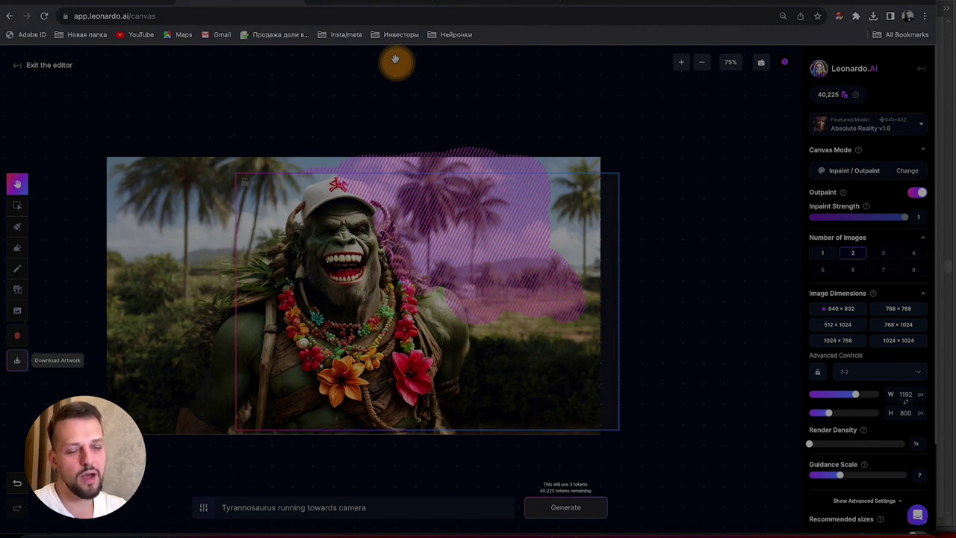
pyautogui.click(17, 335)
pyautogui.click(513, 331)
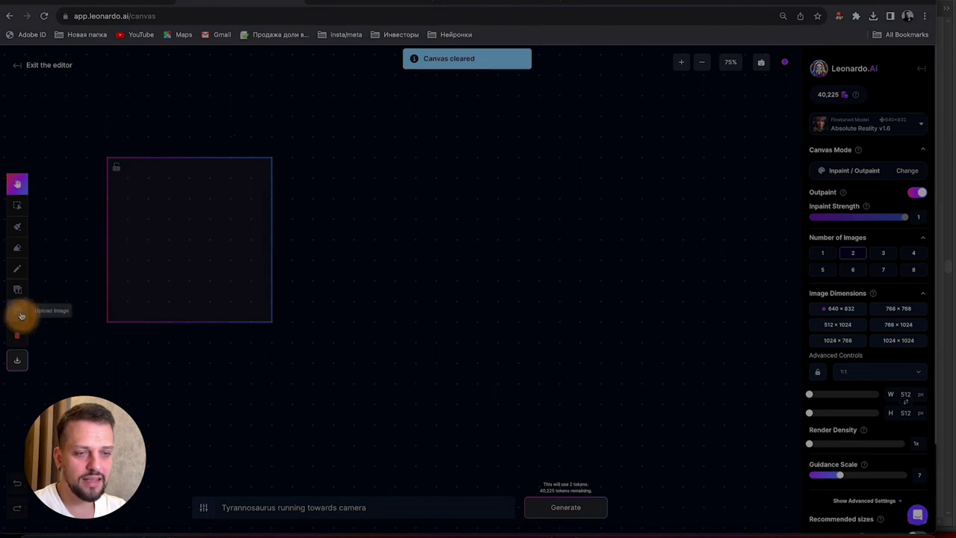
# Upload the alchemyrefiner heroine image from the computer, zoom to 25% and select it.
pyautogui.click(19, 313)
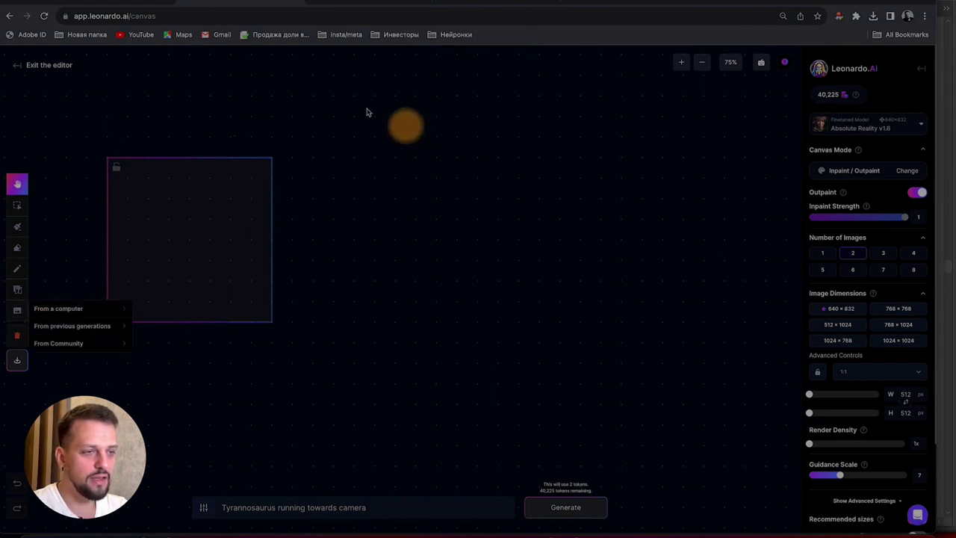
pyautogui.click(47, 309)
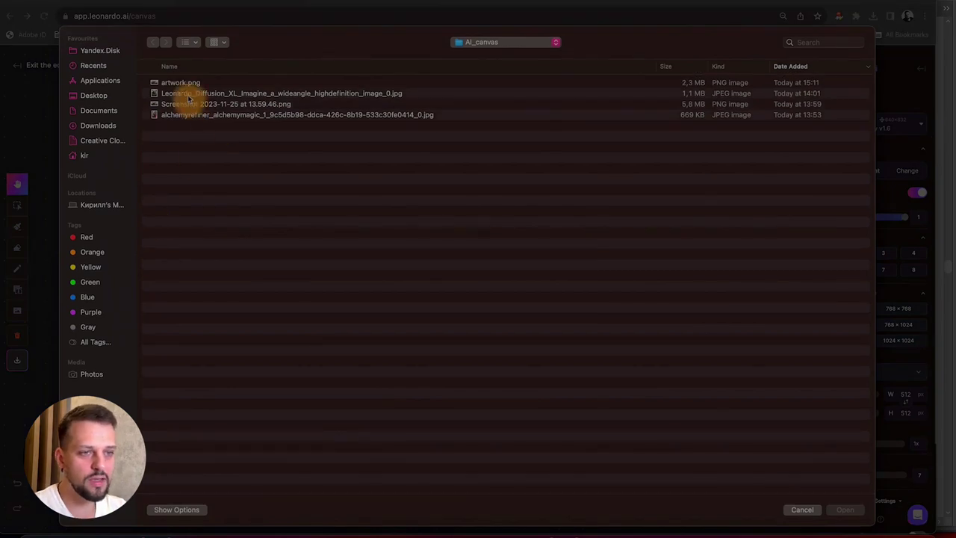
pyautogui.click(187, 94)
pyautogui.press('space')
pyautogui.press('Down')
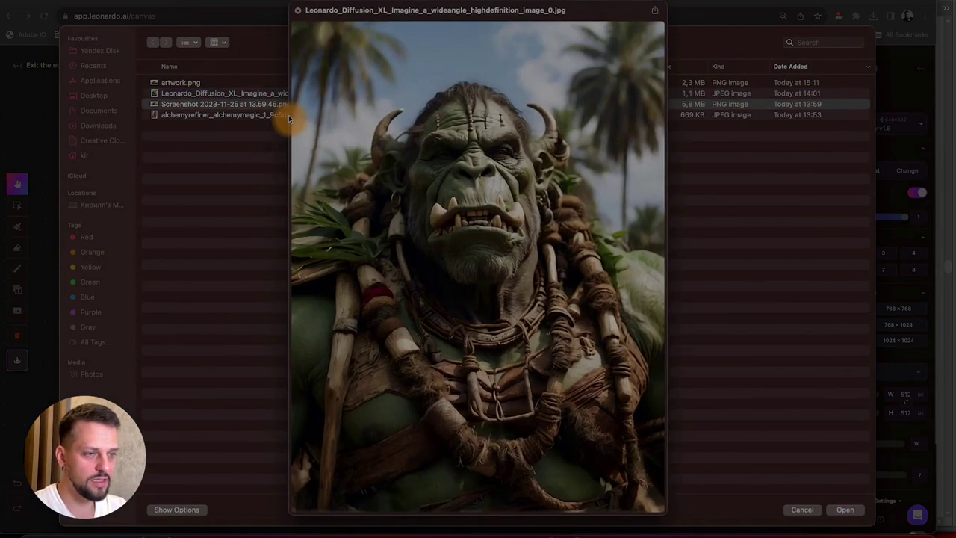
pyautogui.press('Down')
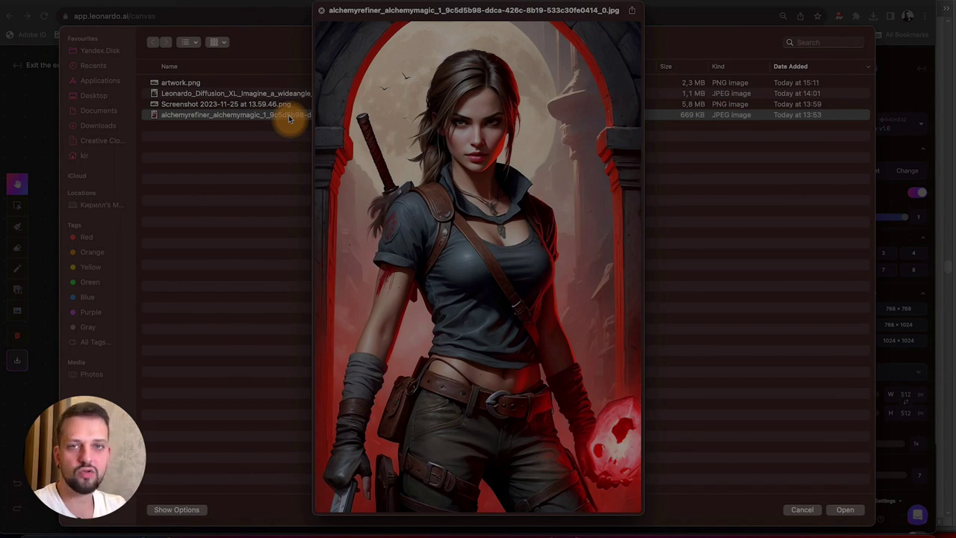
pyautogui.press('space')
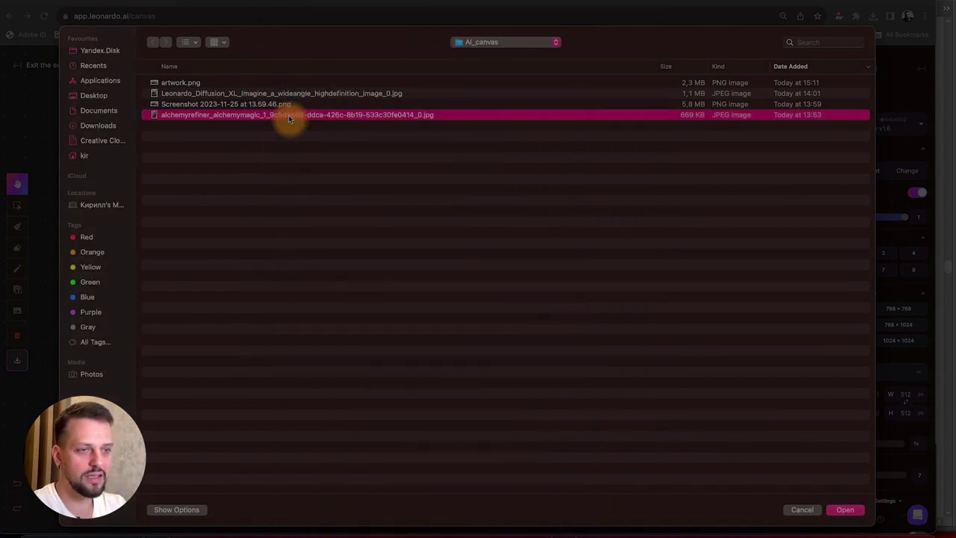
pyautogui.doubleClick(290, 116)
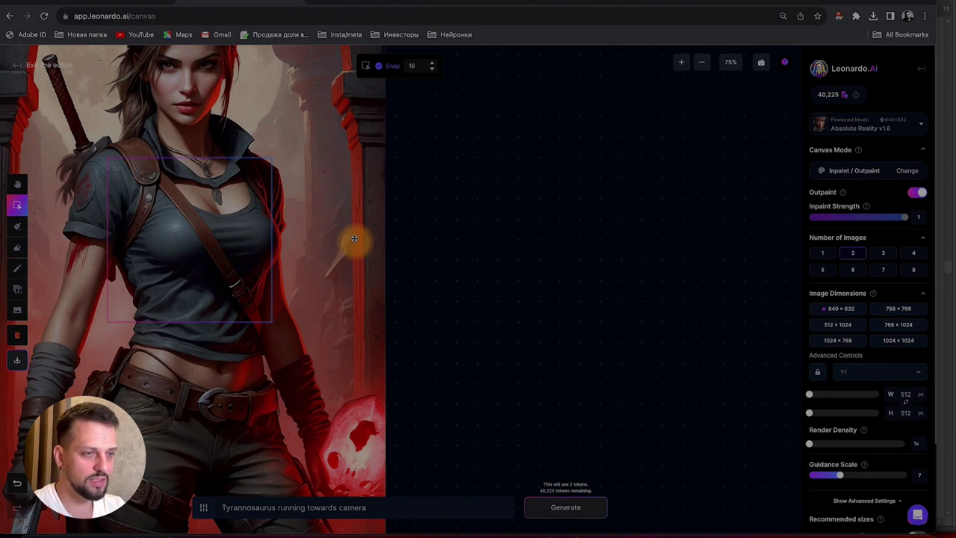
pyautogui.click(702, 62)
pyautogui.click(702, 63)
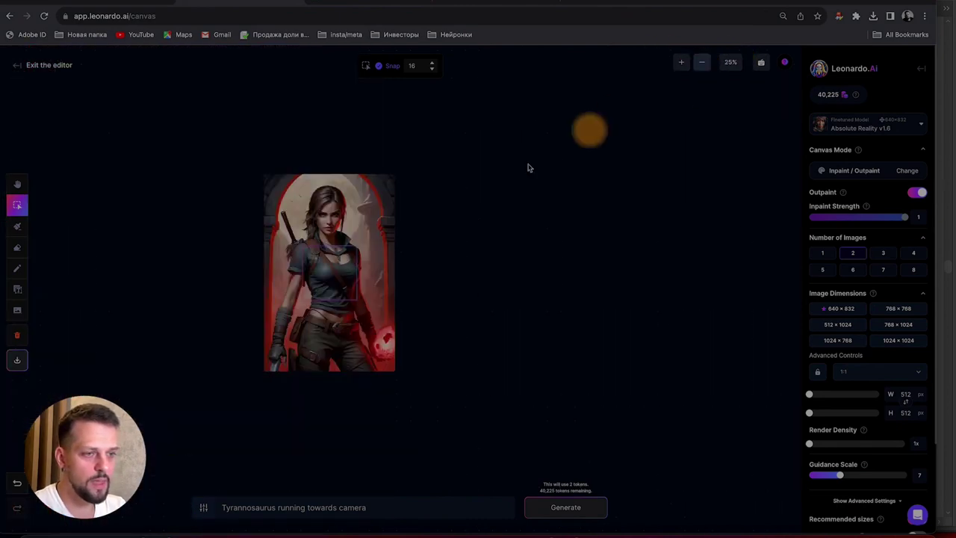
pyautogui.click(361, 210)
# Shrink the heroine image, zoom back to 75% and pan her into view.
pyautogui.moveTo(395, 176); pyautogui.dragTo(357, 232)
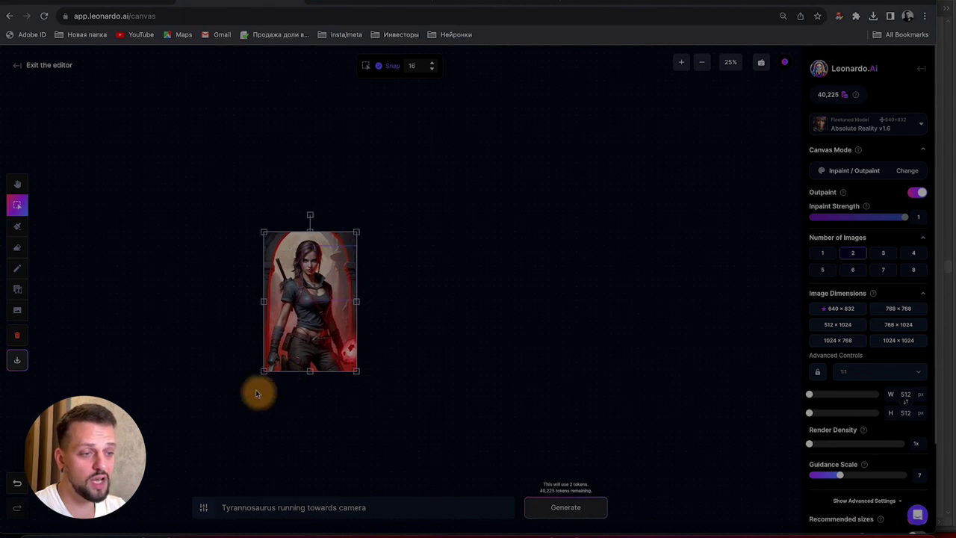
pyautogui.moveTo(264, 371); pyautogui.dragTo(290, 337)
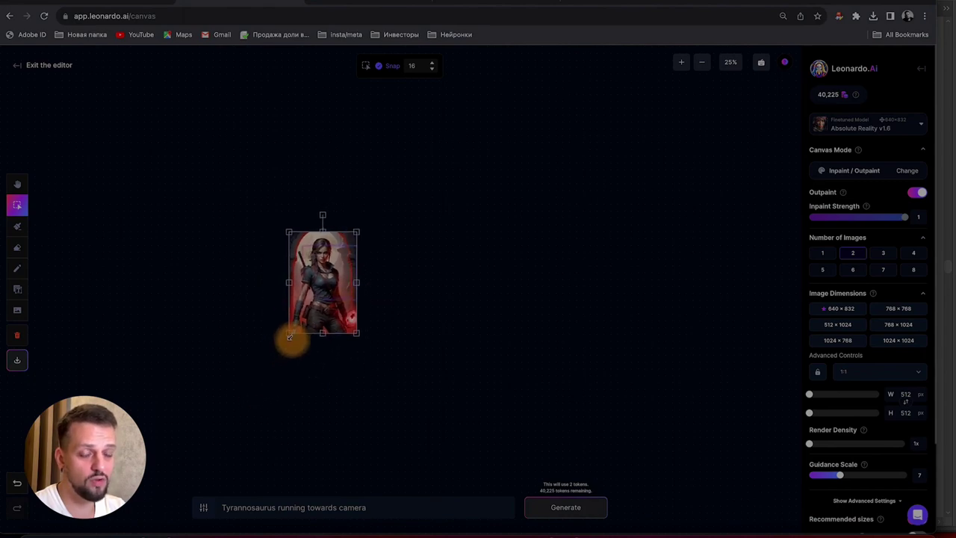
pyautogui.click(682, 62)
pyautogui.click(681, 63)
pyautogui.press('h')
pyautogui.moveTo(354, 326); pyautogui.dragTo(465, 319)
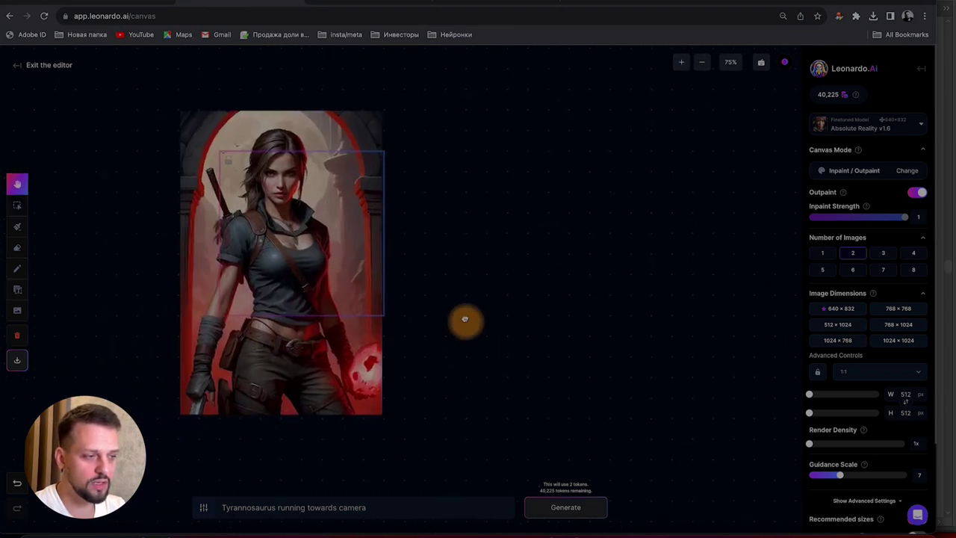
pyautogui.press('v')
# After trying 9:16, 3:2 and 2:3, set the generation frame's aspect ratio to 1:1.
pyautogui.click(857, 373)
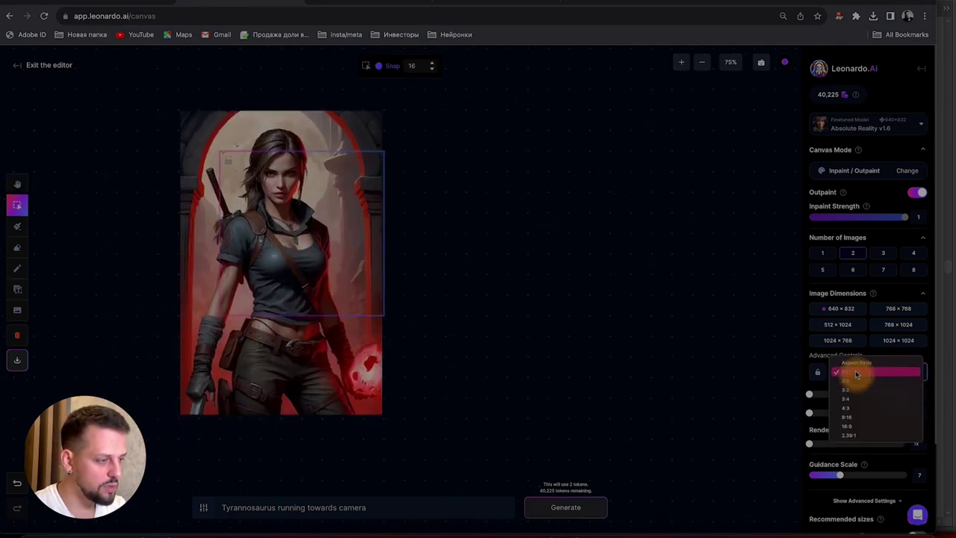
pyautogui.click(857, 410)
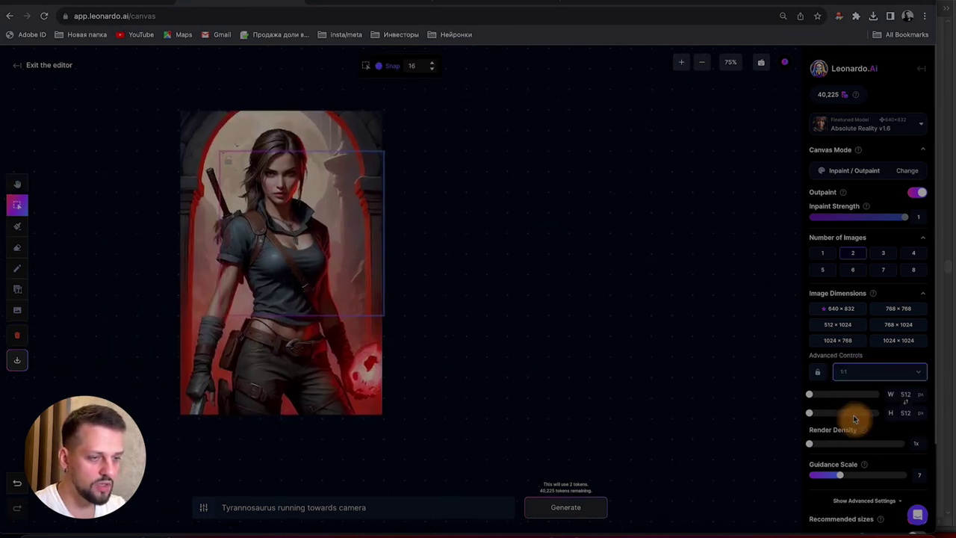
pyautogui.click(857, 369)
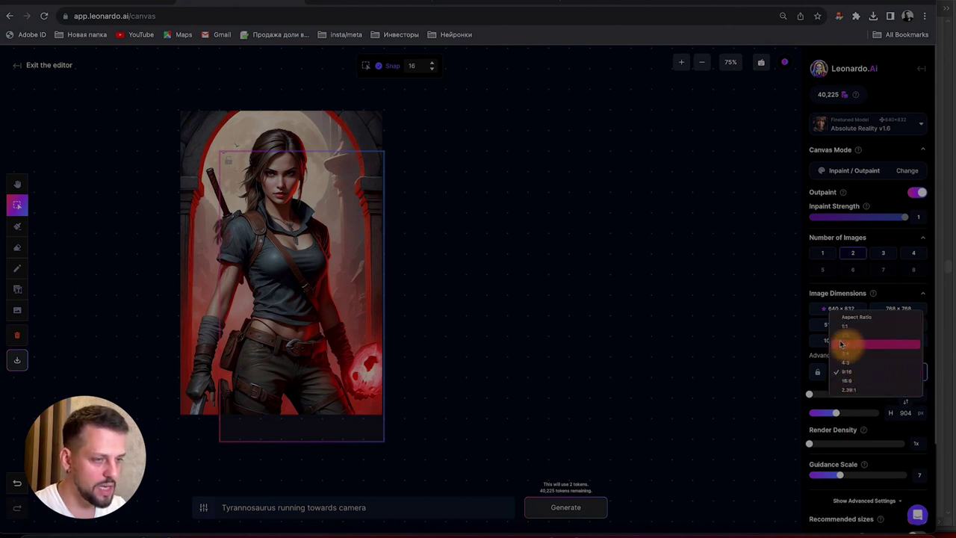
pyautogui.click(841, 371)
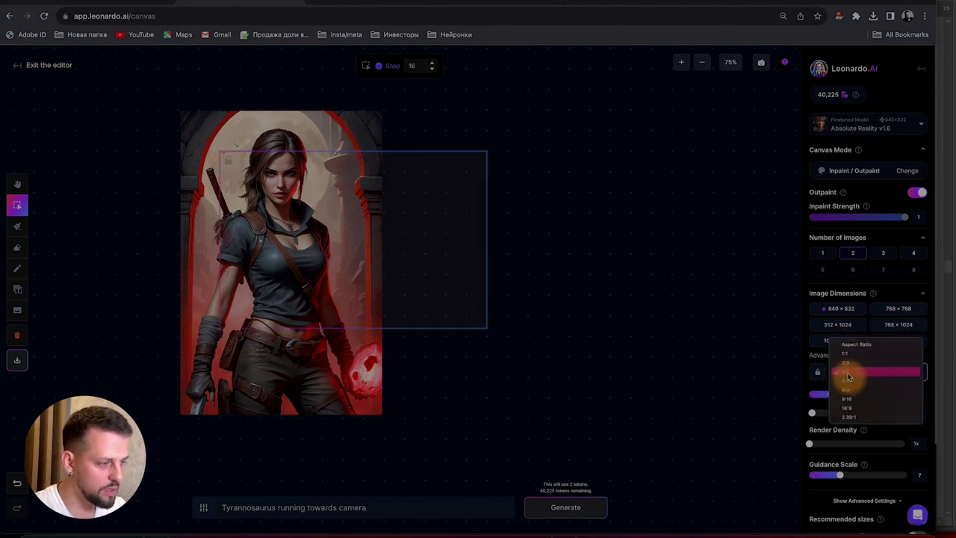
pyautogui.click(851, 364)
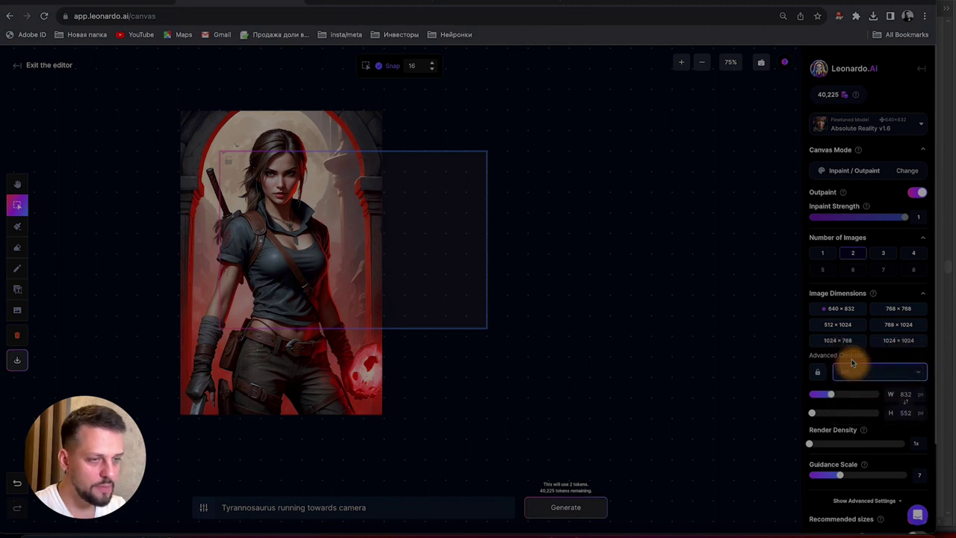
pyautogui.click(858, 374)
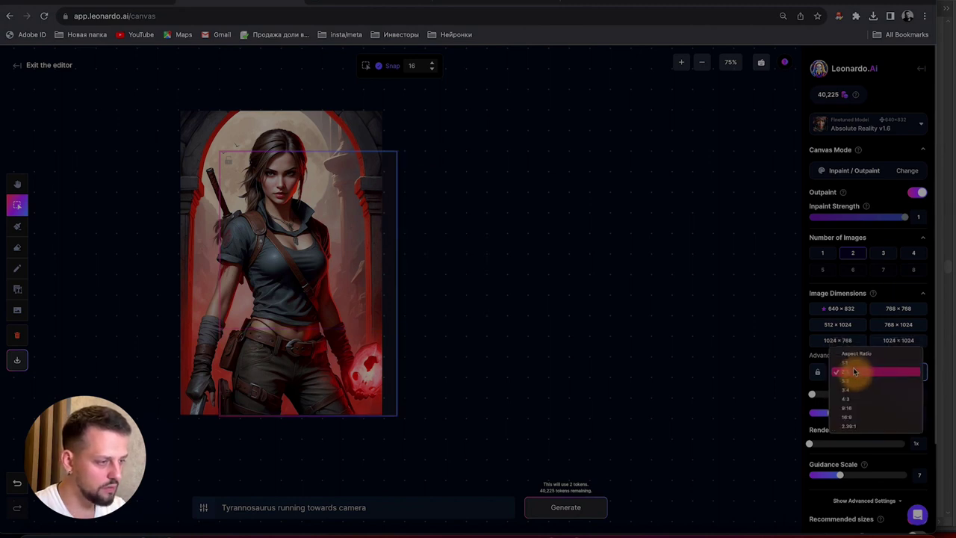
pyautogui.click(849, 369)
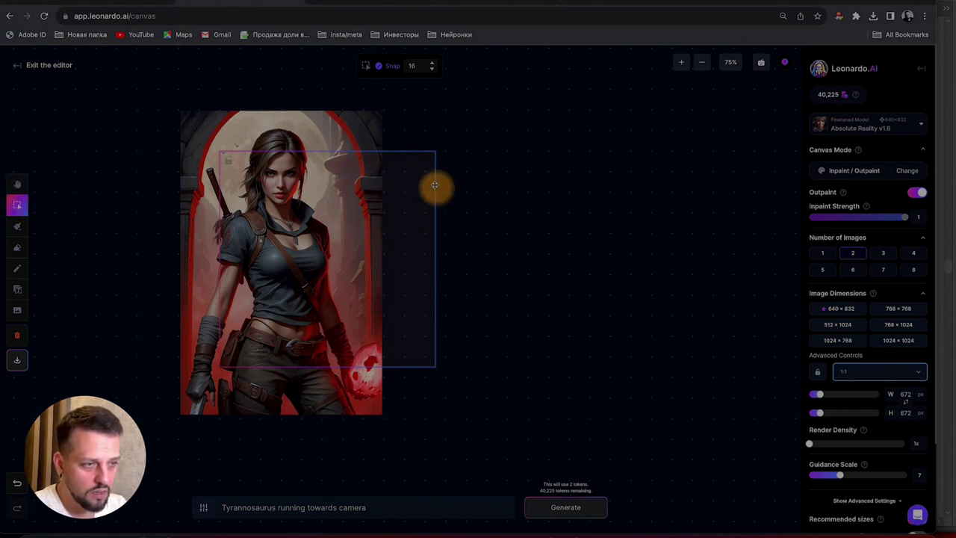
# Place the square frame over the heroine's upper body and enlarge her image beneath it.
pyautogui.moveTo(436, 192); pyautogui.dragTo(389, 153)
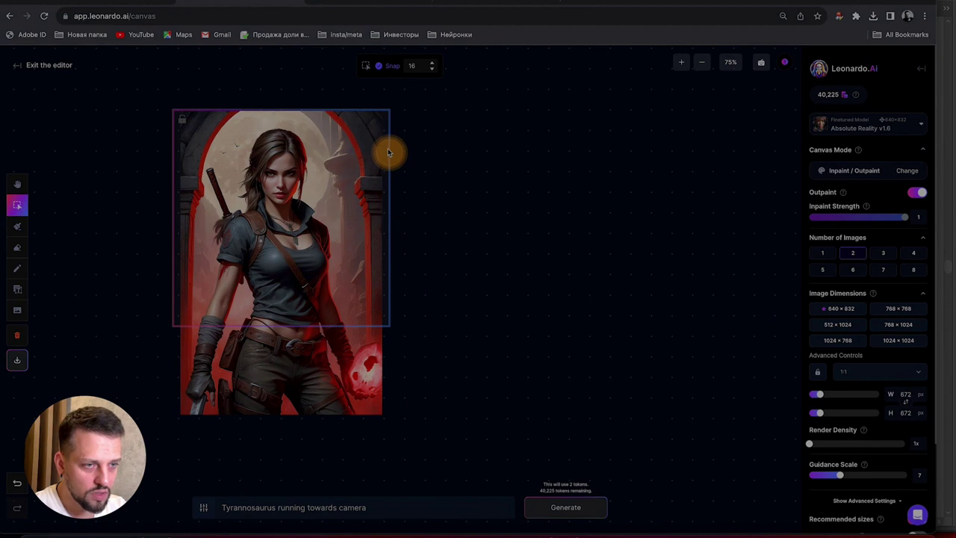
pyautogui.click(338, 340)
pyautogui.moveTo(382, 415); pyautogui.dragTo(392, 428)
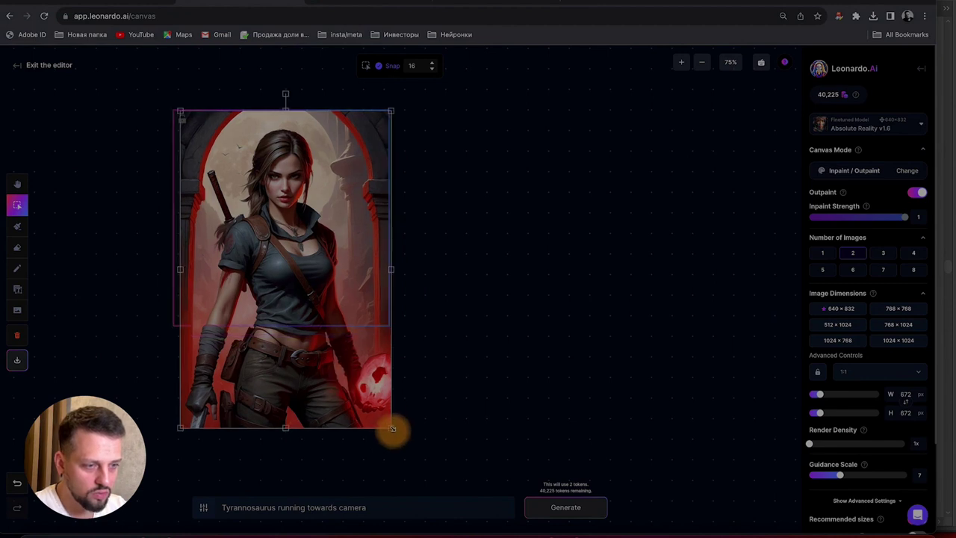
pyautogui.moveTo(176, 426); pyautogui.dragTo(150, 473)
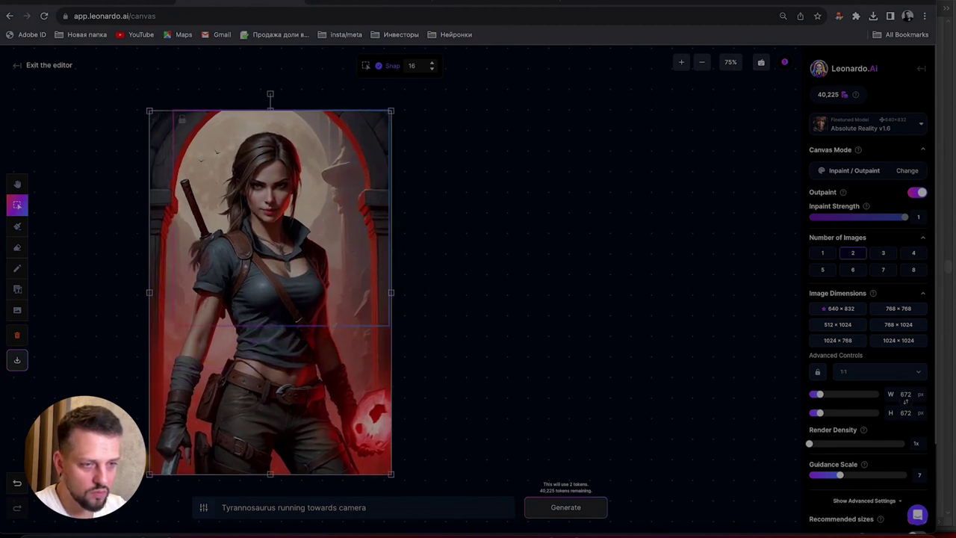
pyautogui.moveTo(291, 404); pyautogui.dragTo(295, 427)
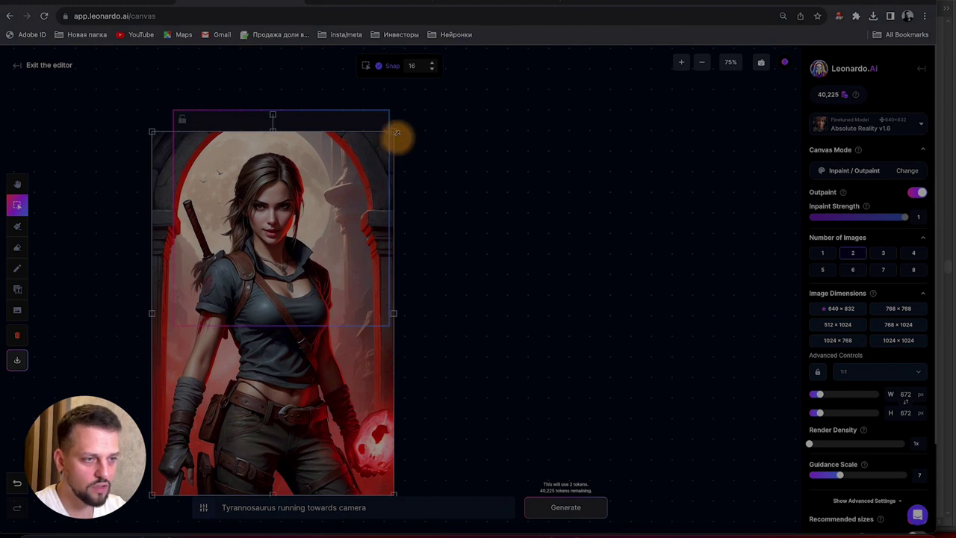
pyautogui.moveTo(396, 133); pyautogui.dragTo(455, 92)
pyautogui.moveTo(395, 175); pyautogui.dragTo(396, 193)
# Enter the Russian Gollum-head phrase on a new line, correct 'властилина', and select the English translation.
pyautogui.click(484, 4)
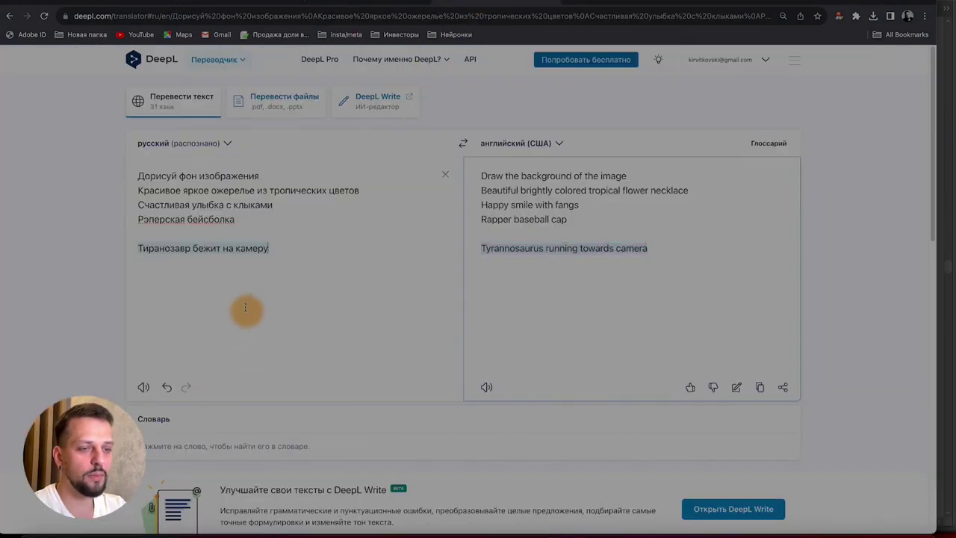
pyautogui.press('Return')
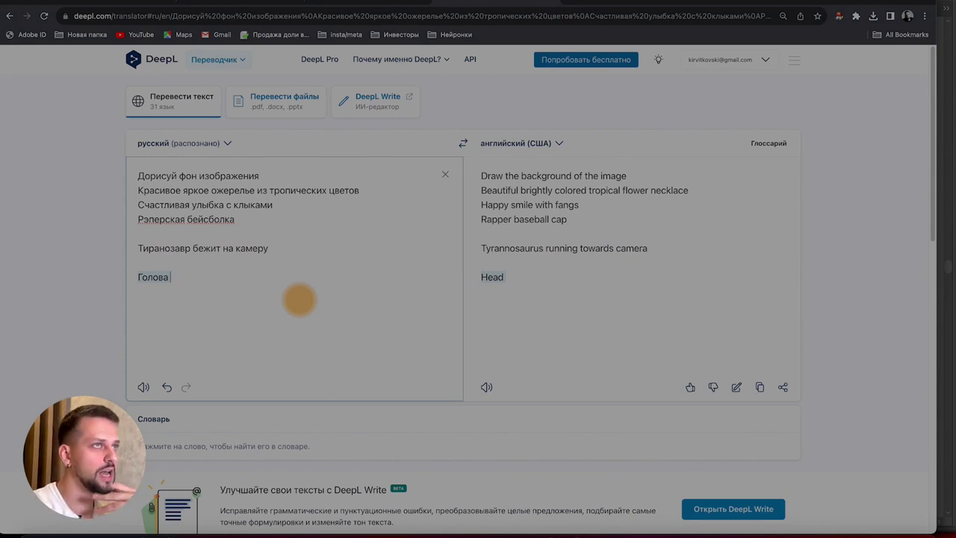
pyautogui.write('Голова счаст')
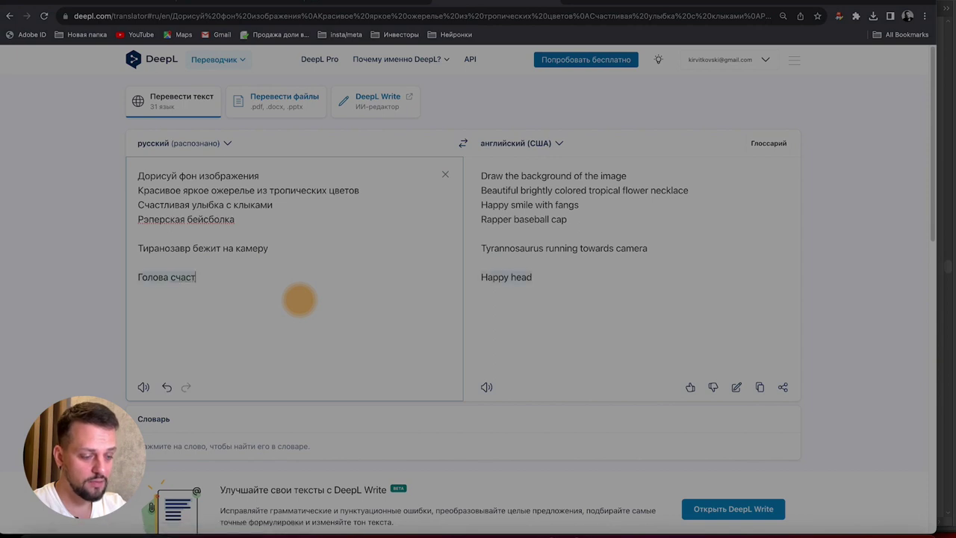
pyautogui.write('ливого')
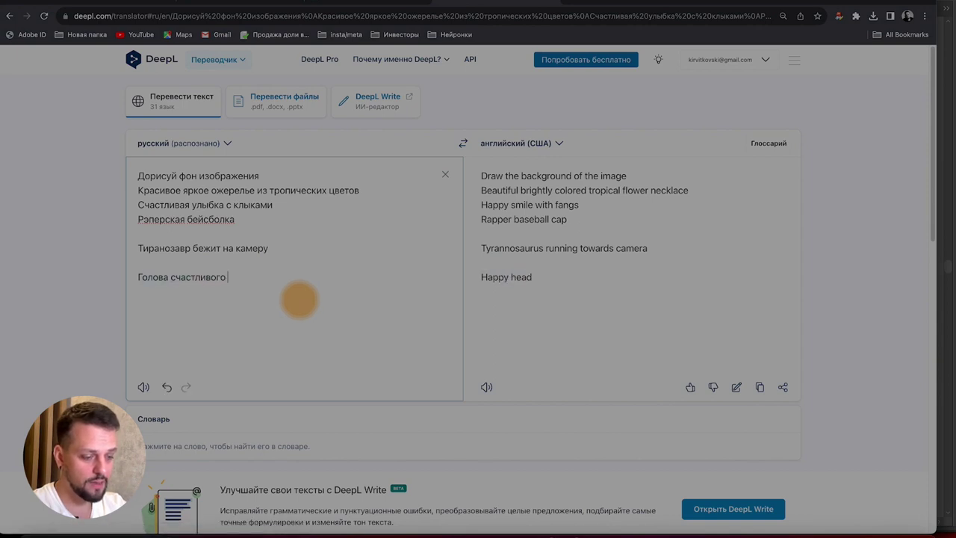
pyautogui.write(' Голума из вла')
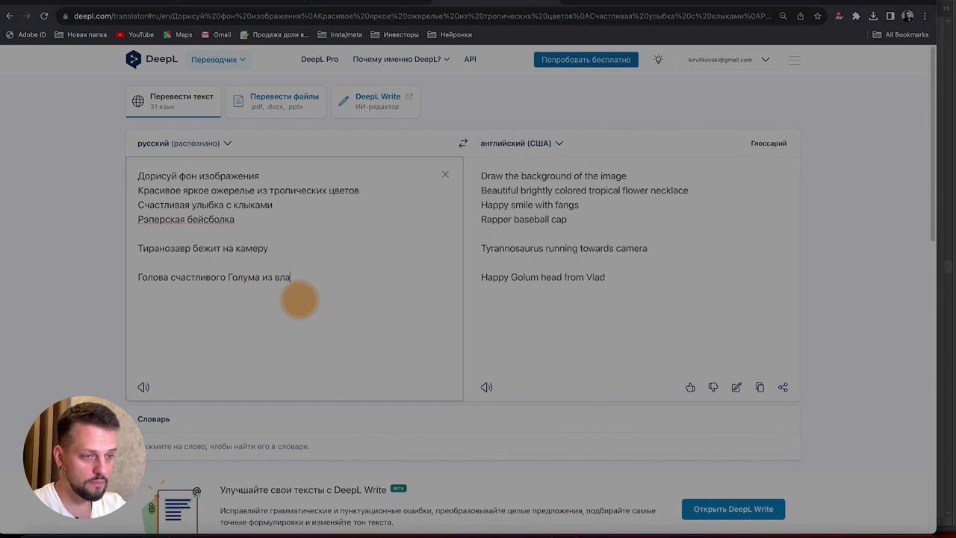
pyautogui.write('стилина колец')
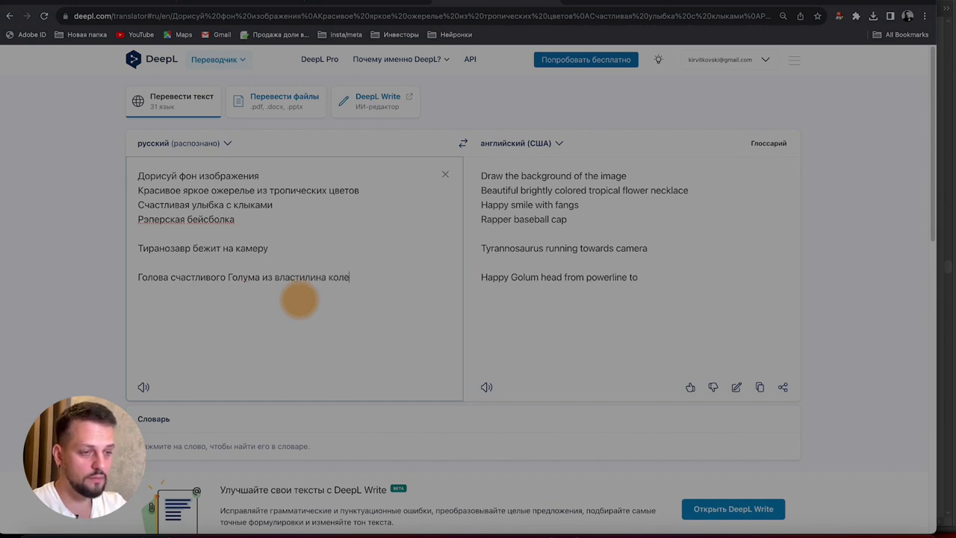
pyautogui.click(673, 280)
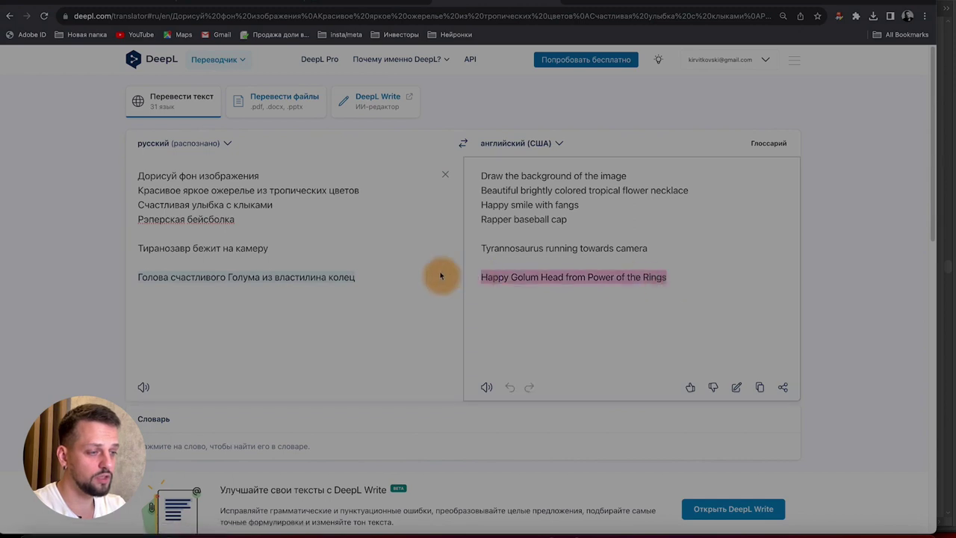
pyautogui.doubleClick(299, 280)
pyautogui.write('Властин')
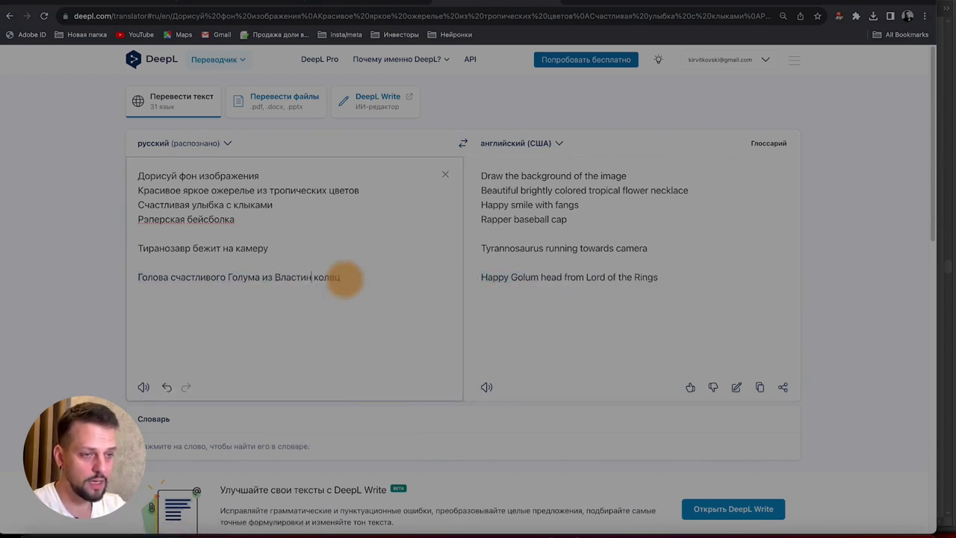
pyautogui.write('лина')
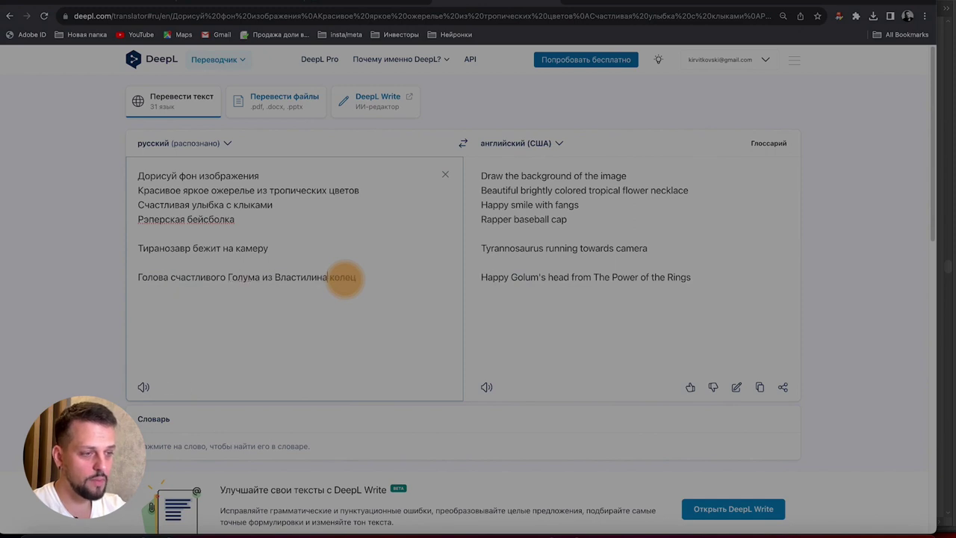
pyautogui.moveTo(686, 279); pyautogui.dragTo(478, 280)
pyautogui.hotkey('ctrl', 'c')
# Replace the old Tyrannosaurus prompt with the pasted 'Happy Golum's head' translation.
pyautogui.click(224, 6)
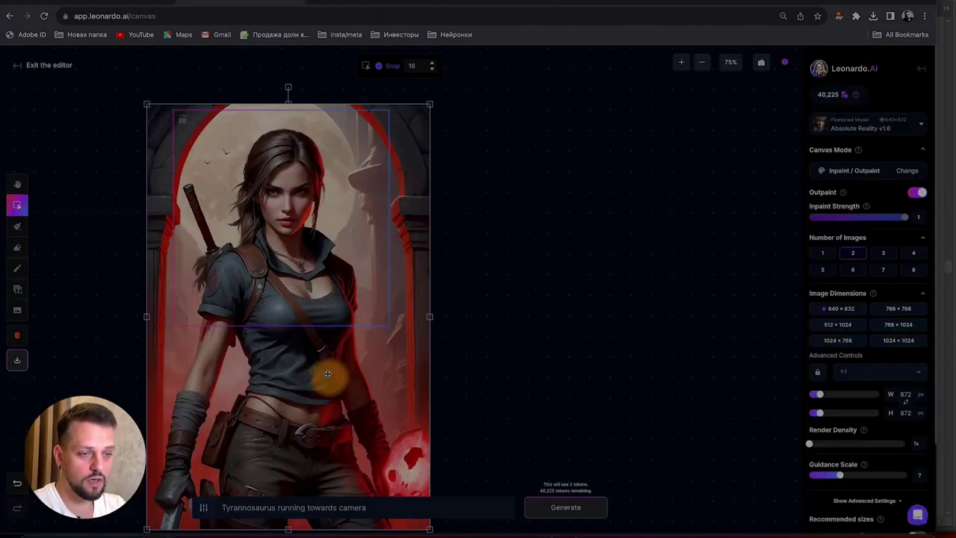
pyautogui.tripleClick(275, 514)
pyautogui.hotkey('ctrl', 'v')
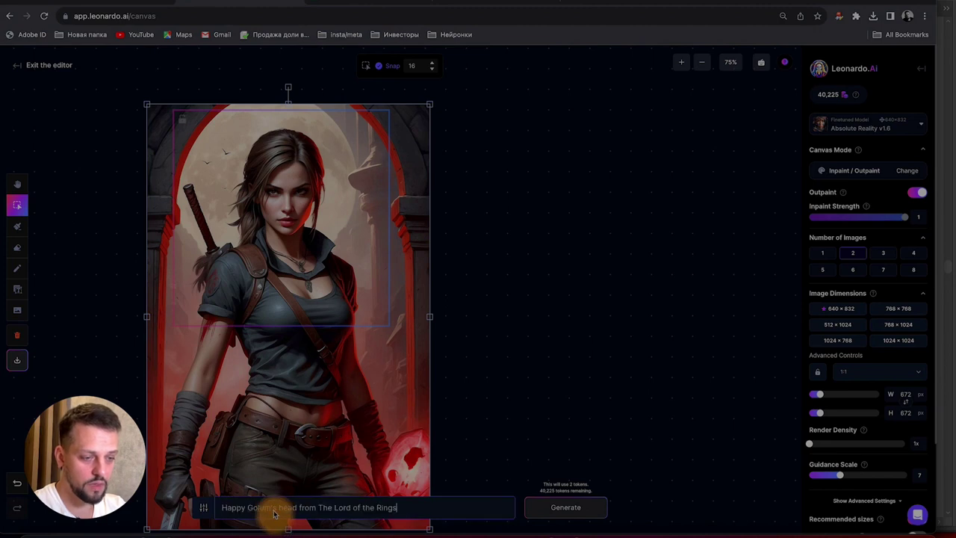
# Paint an inpaint mask over the heroine's head and set Number of Images to 8.
pyautogui.click(17, 226)
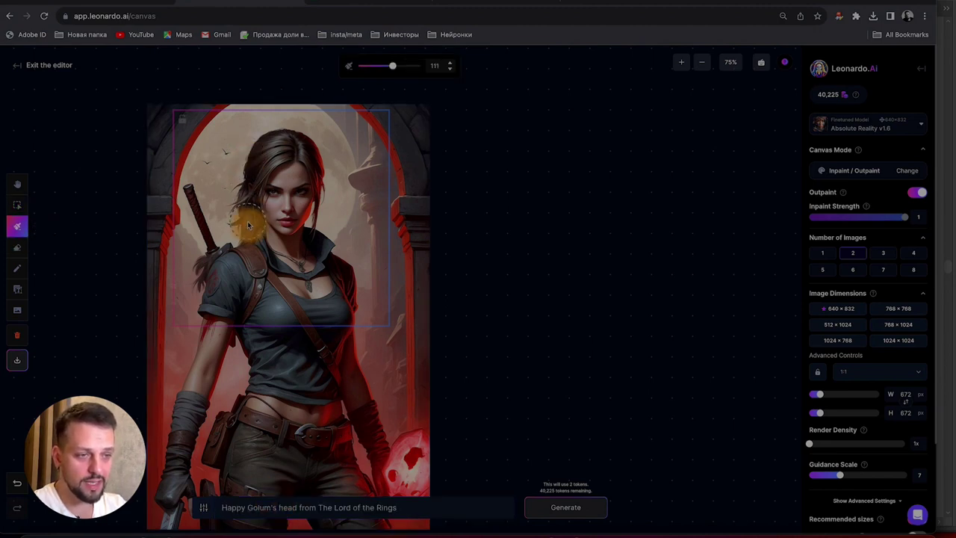
pyautogui.moveTo(247, 226)
pyautogui.mouseDown()
pyautogui.moveTo(243, 161)
pyautogui.moveTo(274, 139)
pyautogui.moveTo(313, 148)
pyautogui.moveTo(318, 193)
pyautogui.moveTo(302, 228)
pyautogui.moveTo(284, 234)
pyautogui.moveTo(277, 189)
pyautogui.moveTo(290, 170)
pyautogui.moveTo(301, 179)
pyautogui.moveTo(280, 205)
pyautogui.moveTo(268, 192)
pyautogui.moveTo(267, 166)
pyautogui.moveTo(256, 183)
pyautogui.moveTo(261, 211)
pyautogui.moveTo(251, 199)
pyautogui.moveTo(266, 192)
pyautogui.moveTo(257, 212)
pyautogui.moveTo(310, 216)
pyautogui.mouseUp()
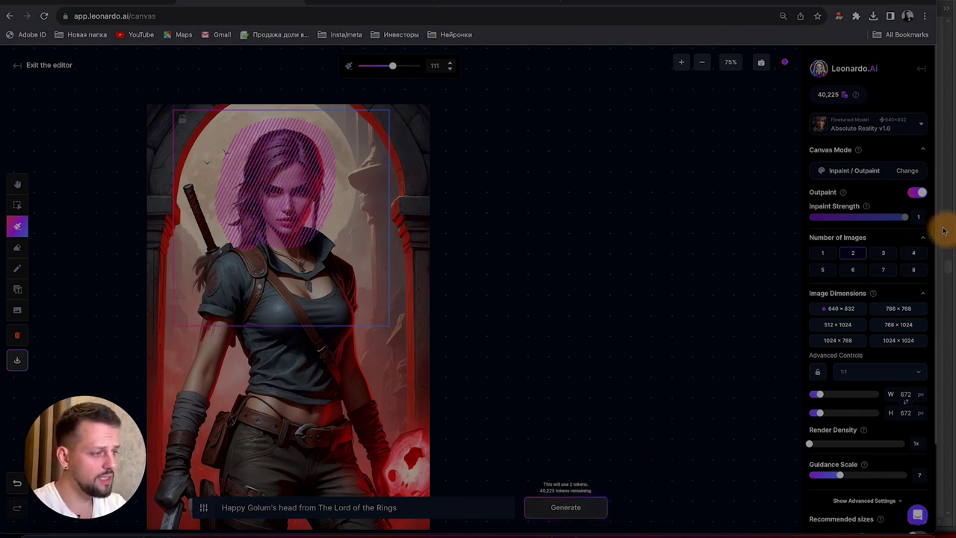
pyautogui.click(912, 271)
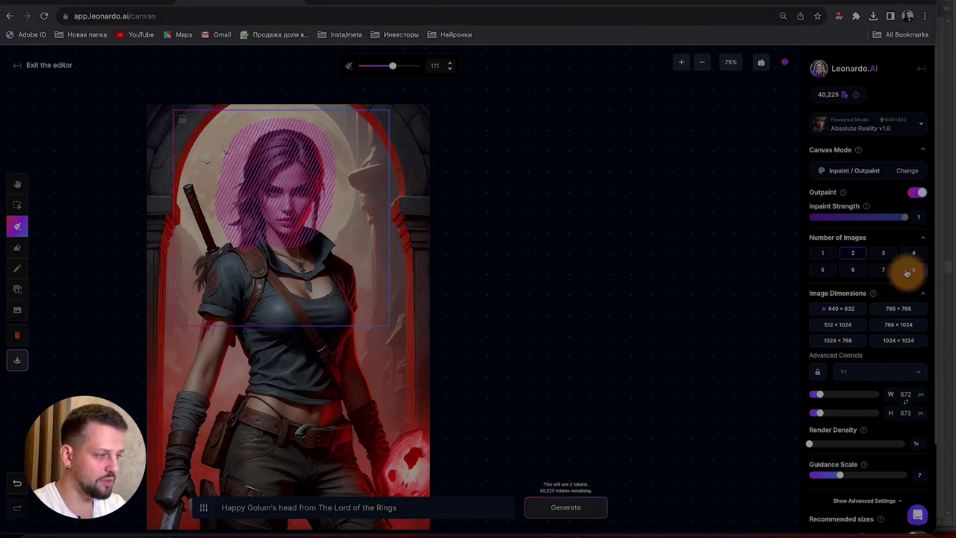
# Generate the Golum-head inpaints, browse to result 7 of 8, and accept the bald grinning head.
pyautogui.click(553, 508)
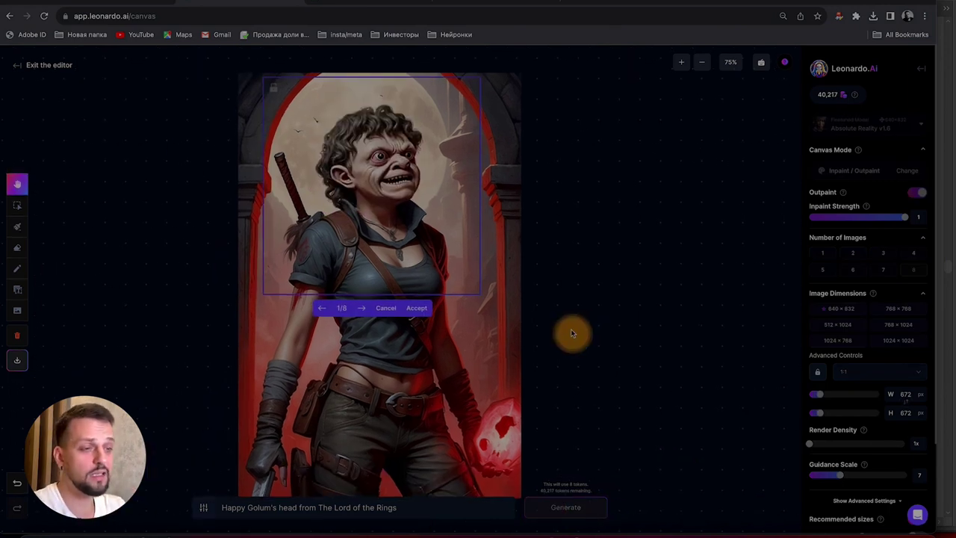
pyautogui.click(361, 308)
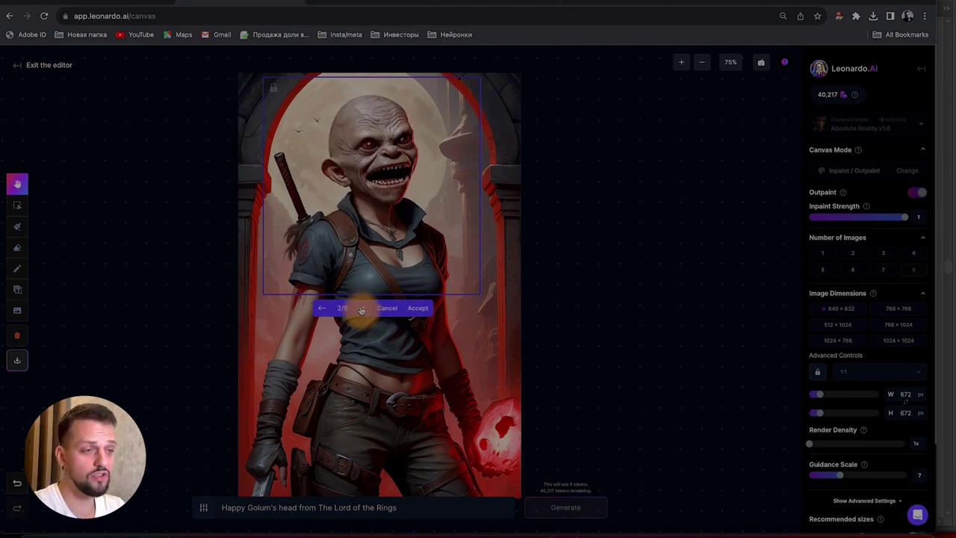
pyautogui.click(361, 309)
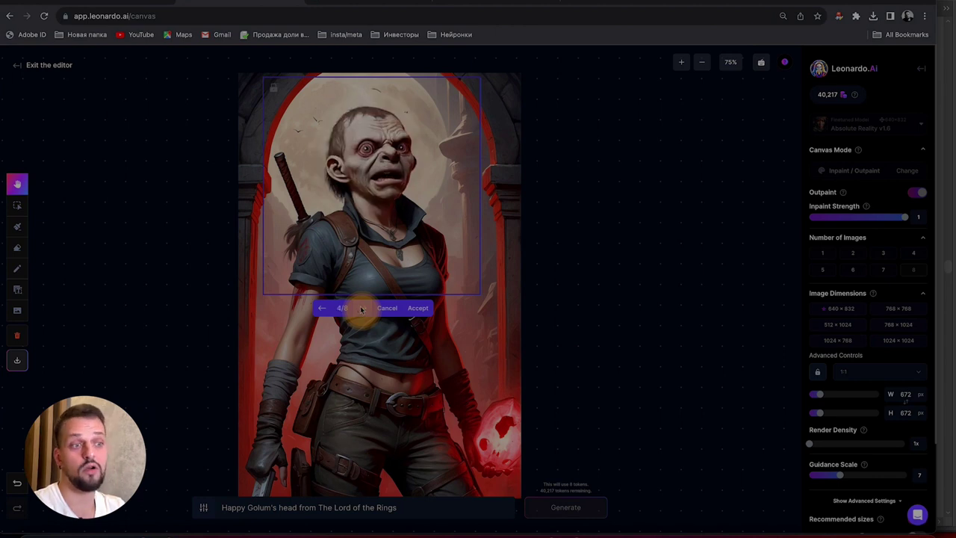
pyautogui.click(360, 309)
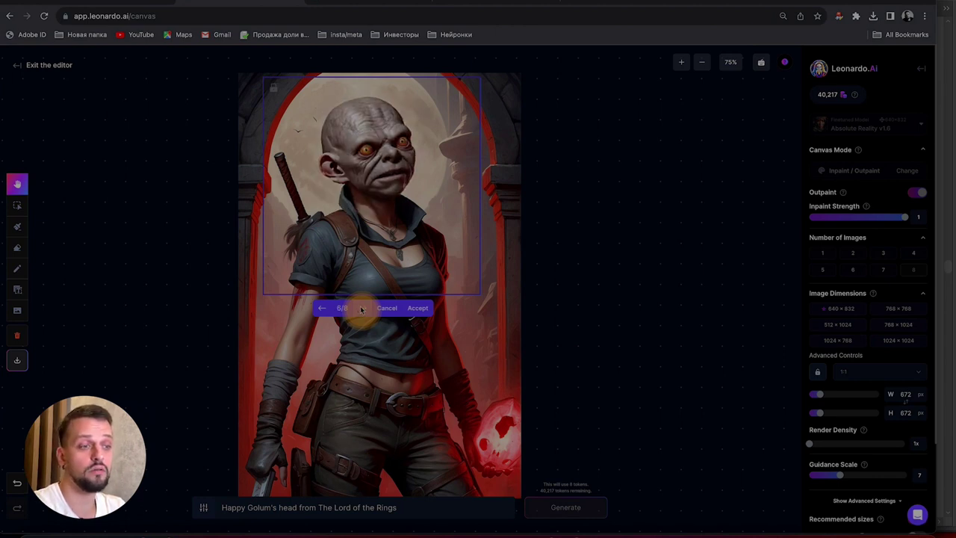
pyautogui.click(361, 309)
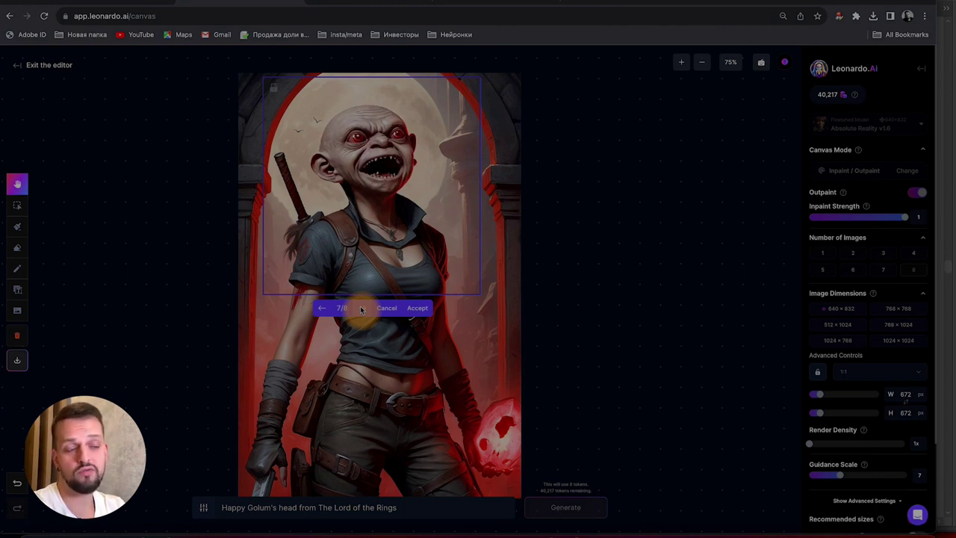
pyautogui.click(422, 309)
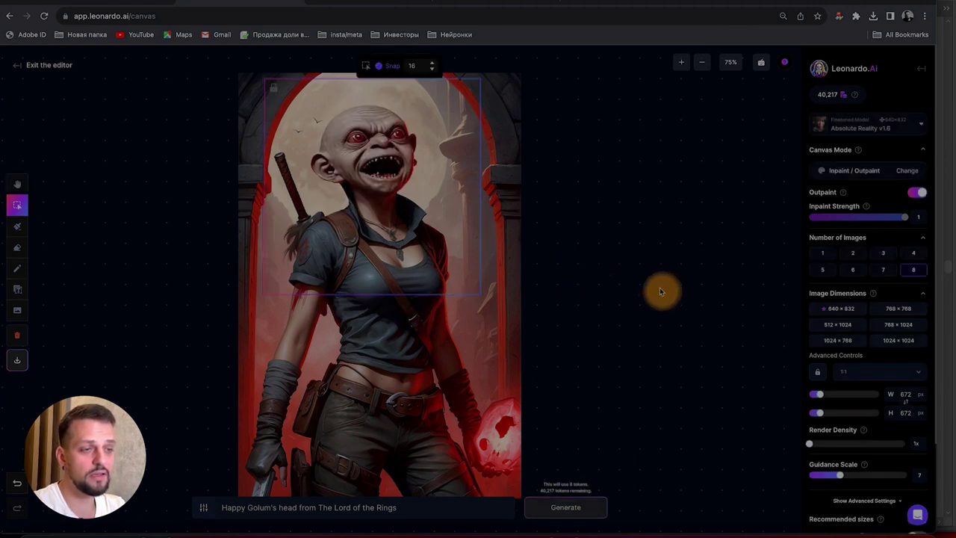
pyautogui.scroll(-1, 650, 293)
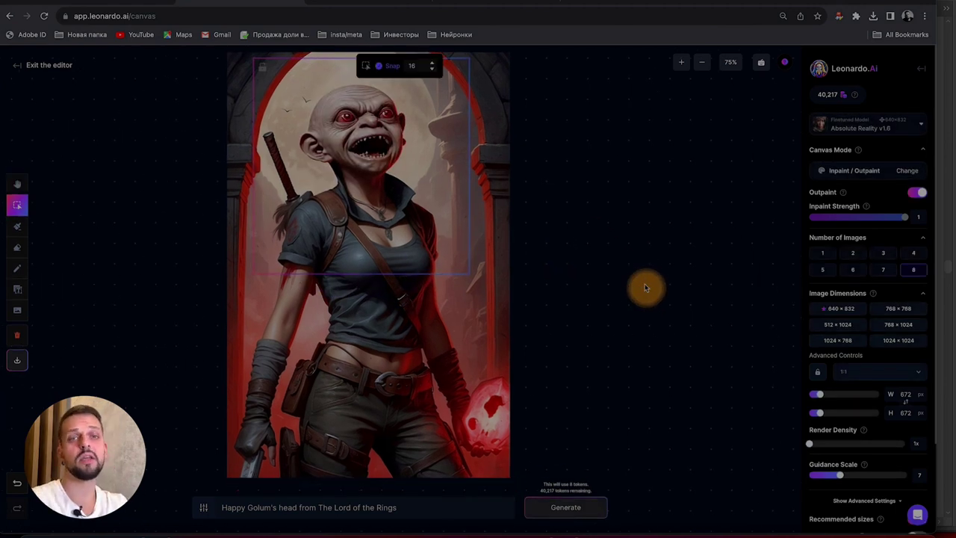